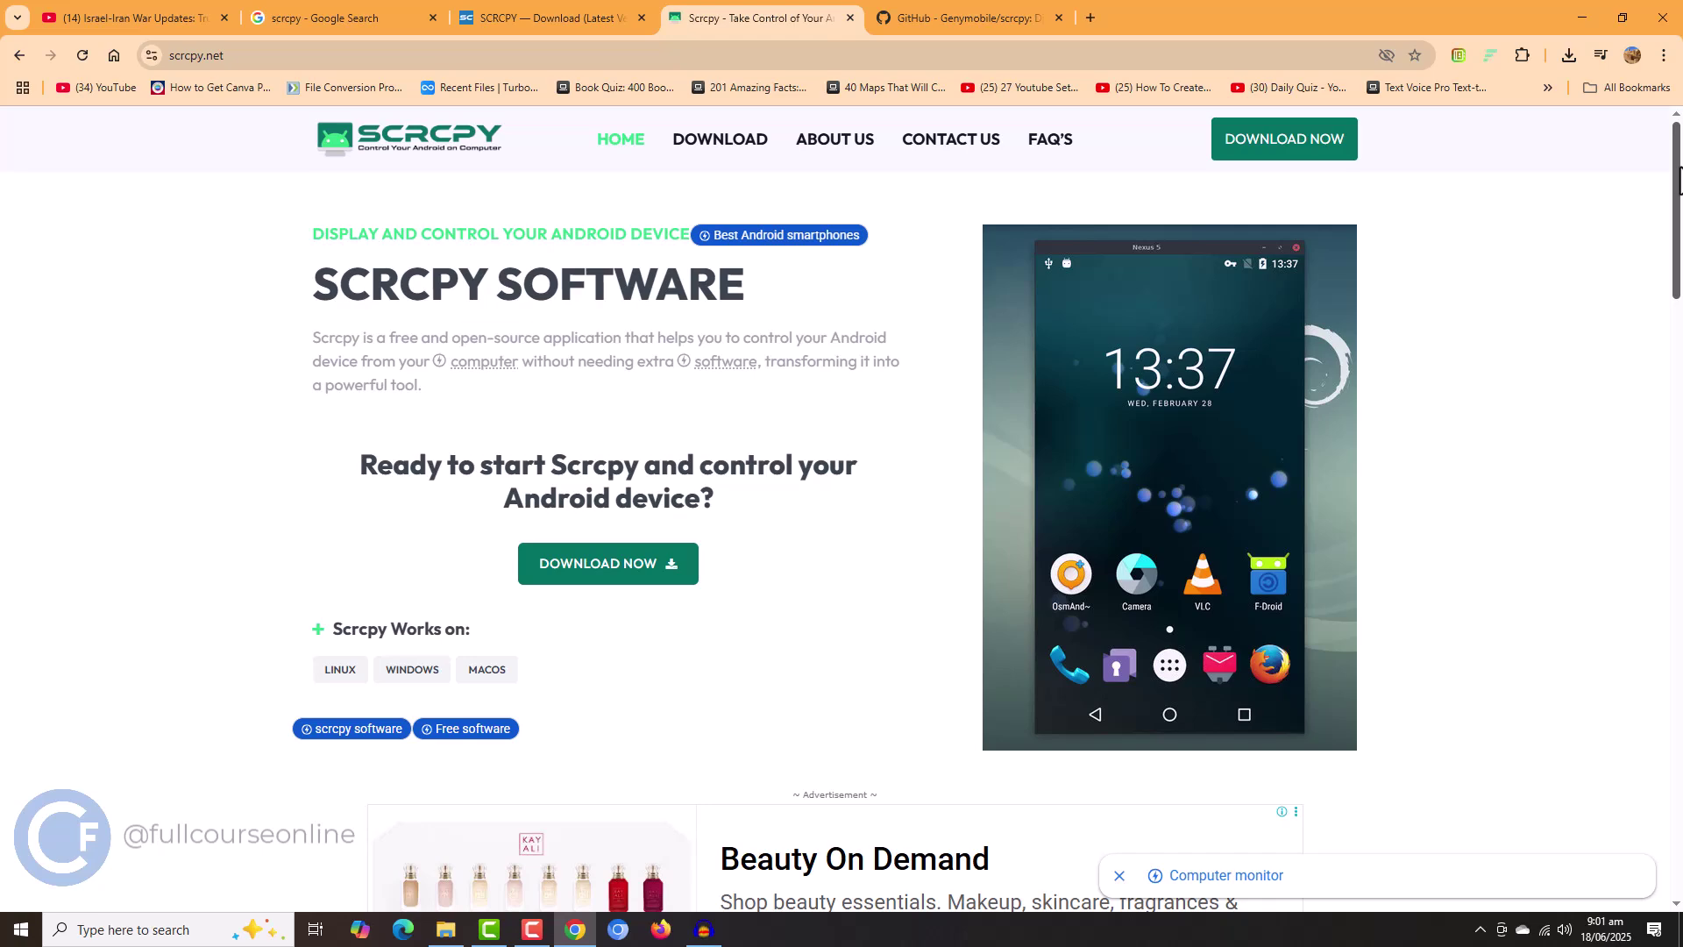
Scroll down the scrcpy.net homepage in Chrome before leaving the desktop showing
drag(1678, 181, 1678, 374)
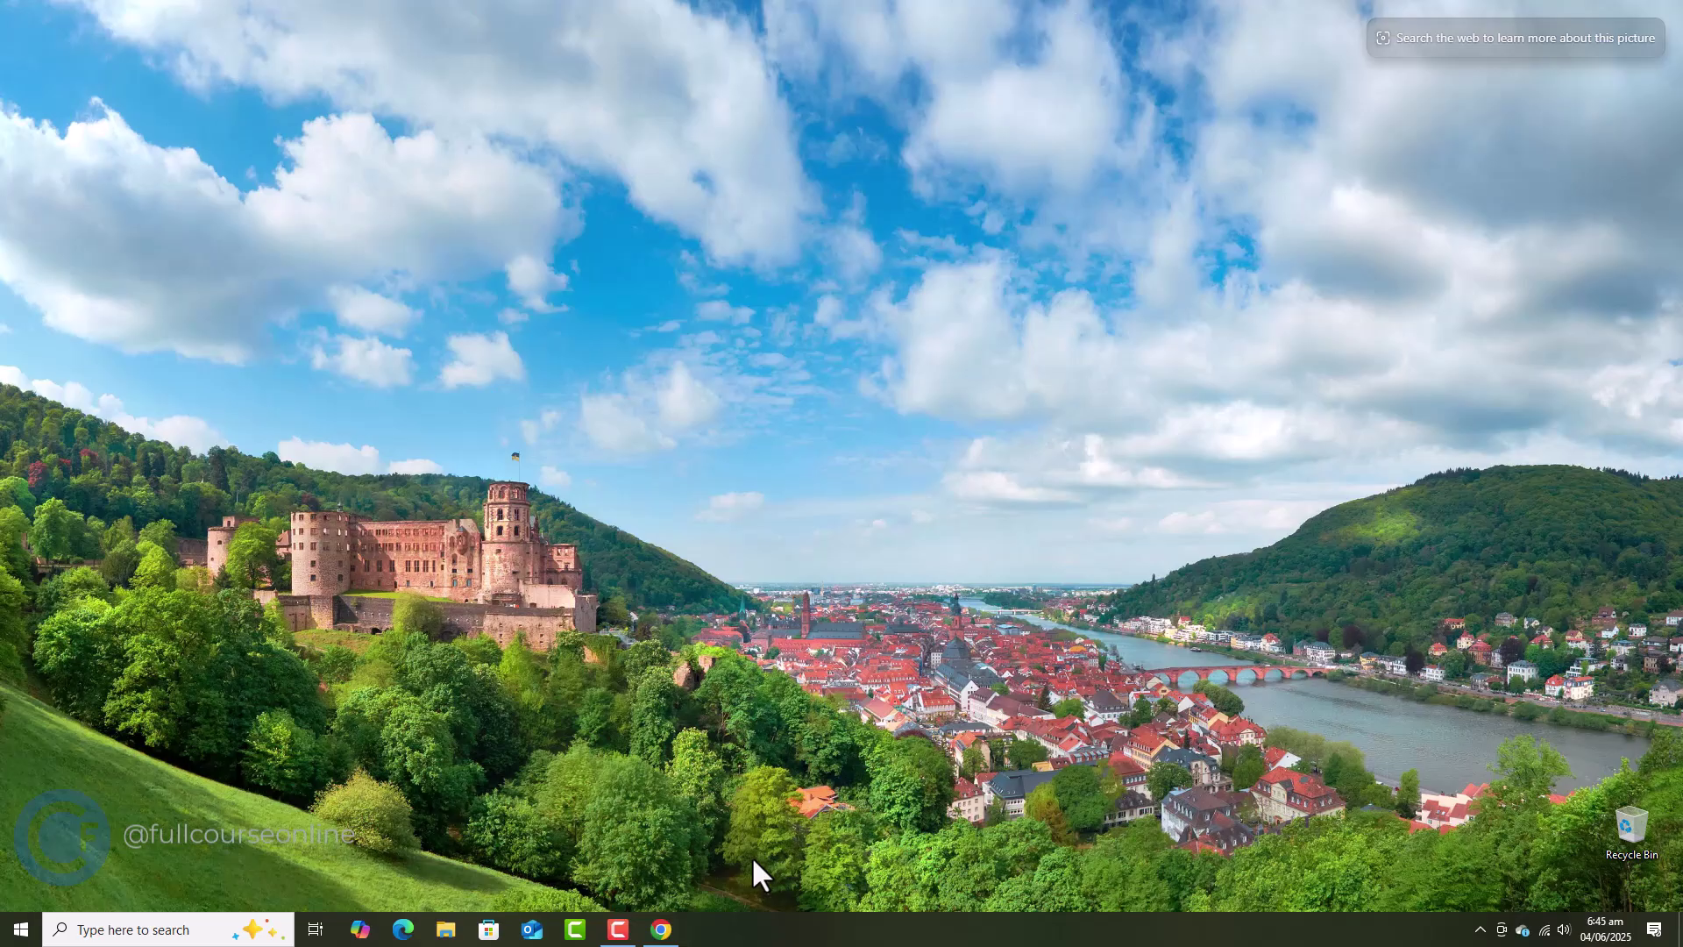
In Edge, search Bing for 'scrcpy' and open the Genymobile/scrcpy GitHub repository result
click(403, 929)
click(602, 197)
text(scrcp)
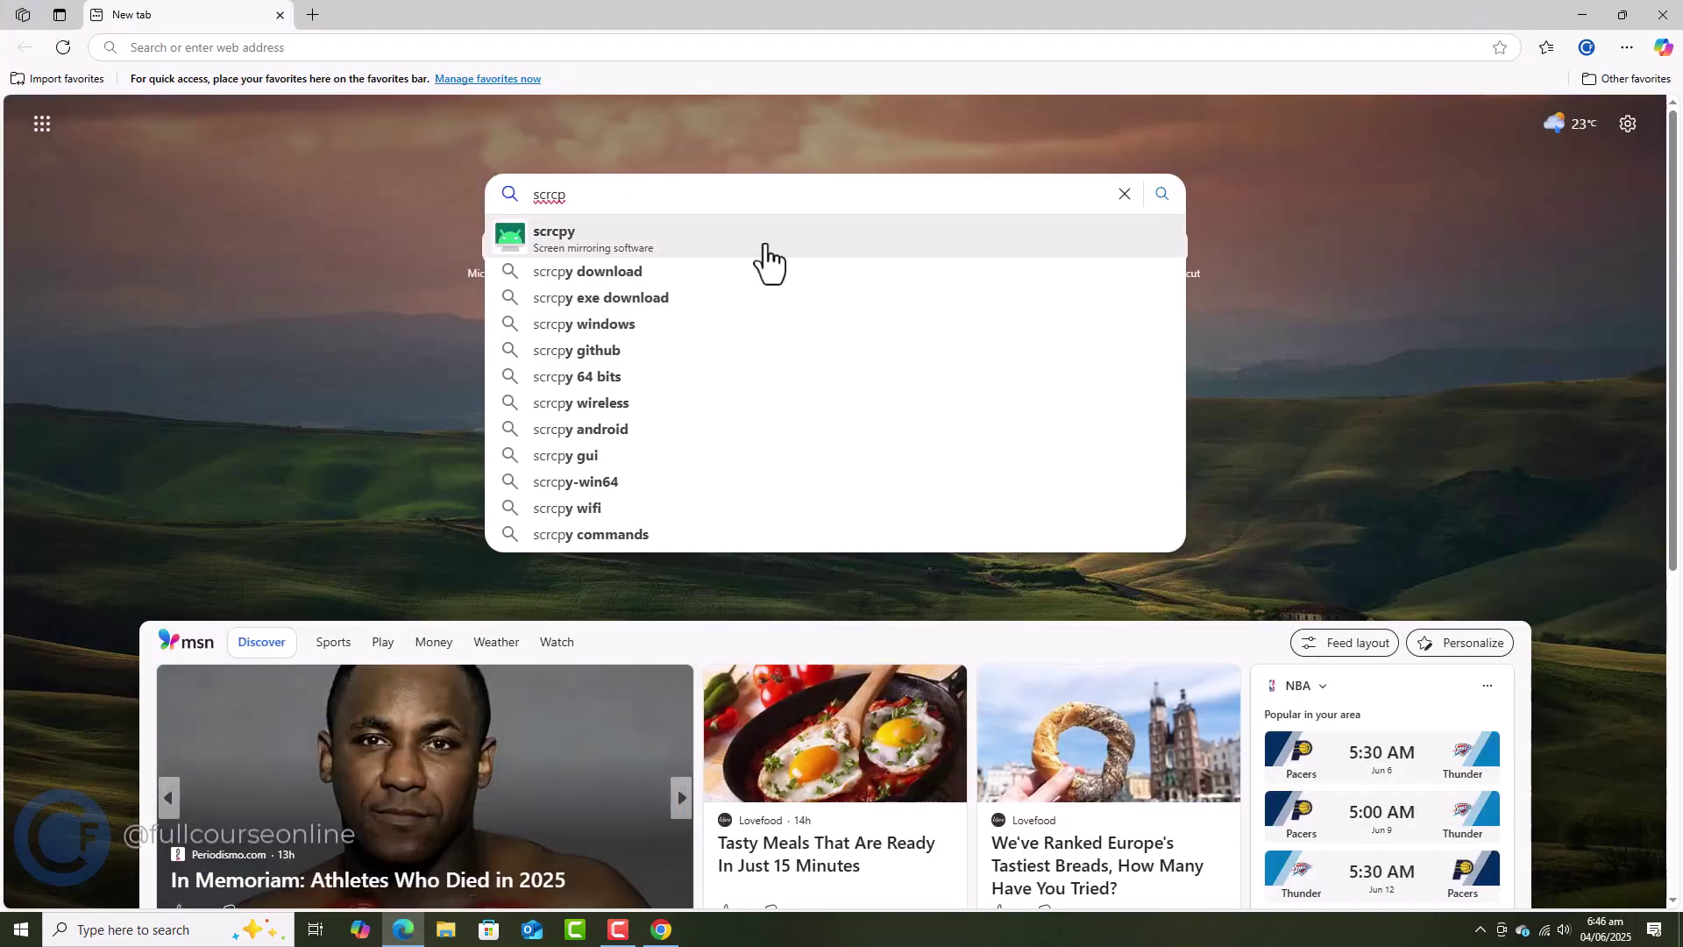
click(765, 245)
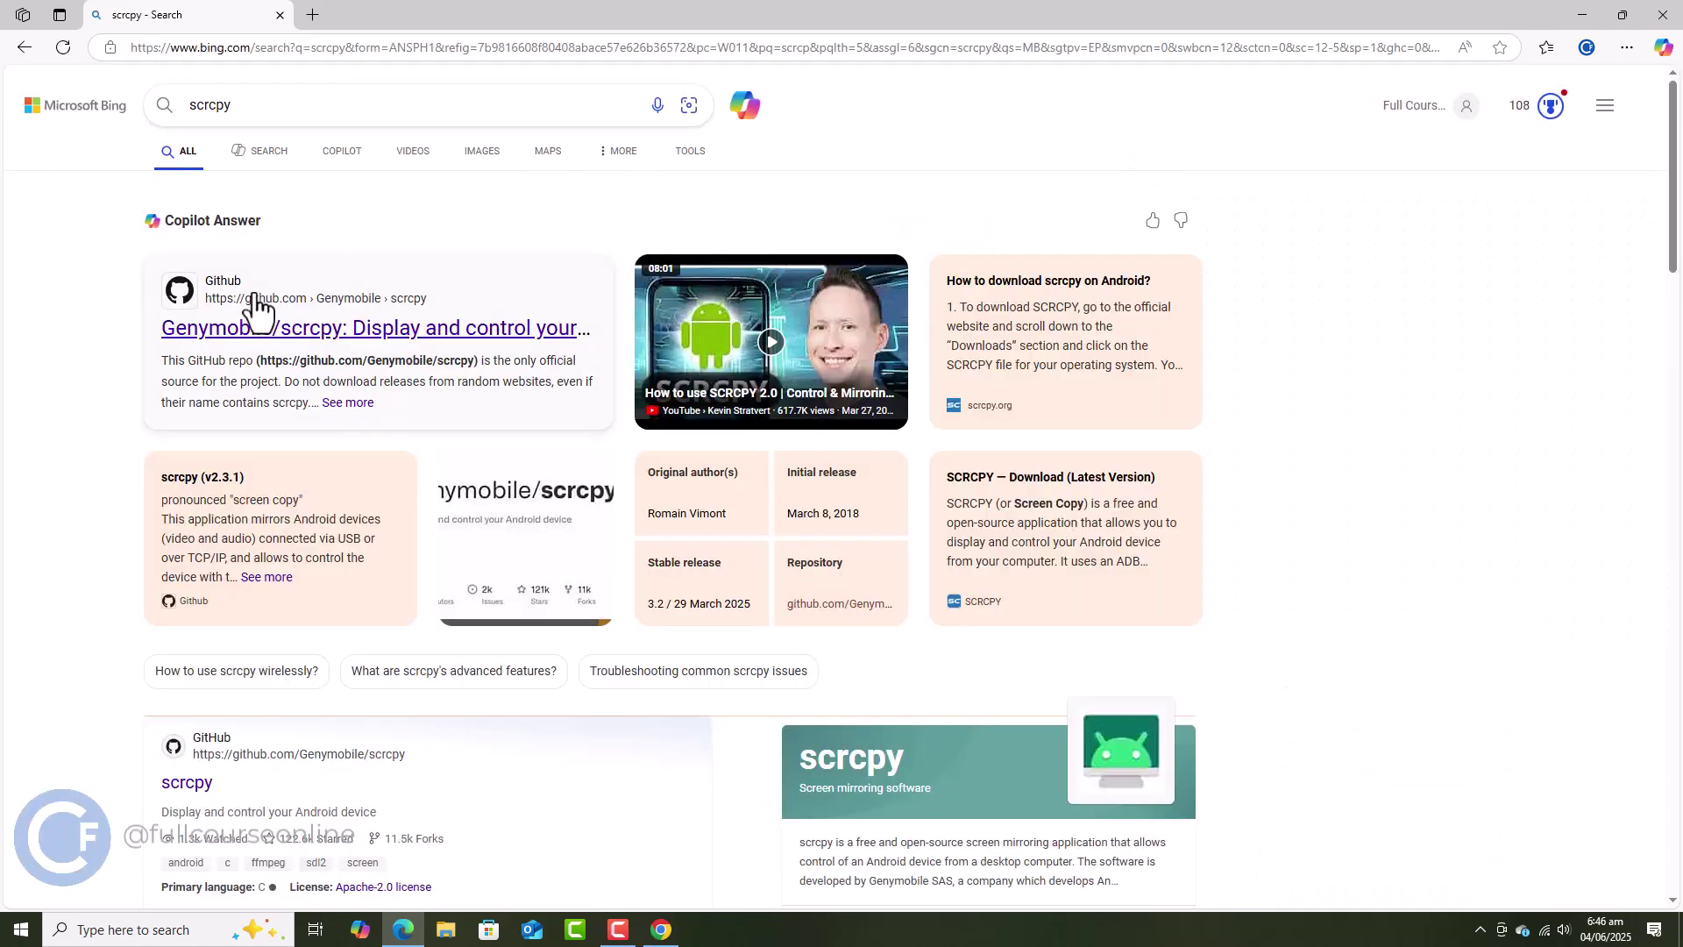
click(383, 332)
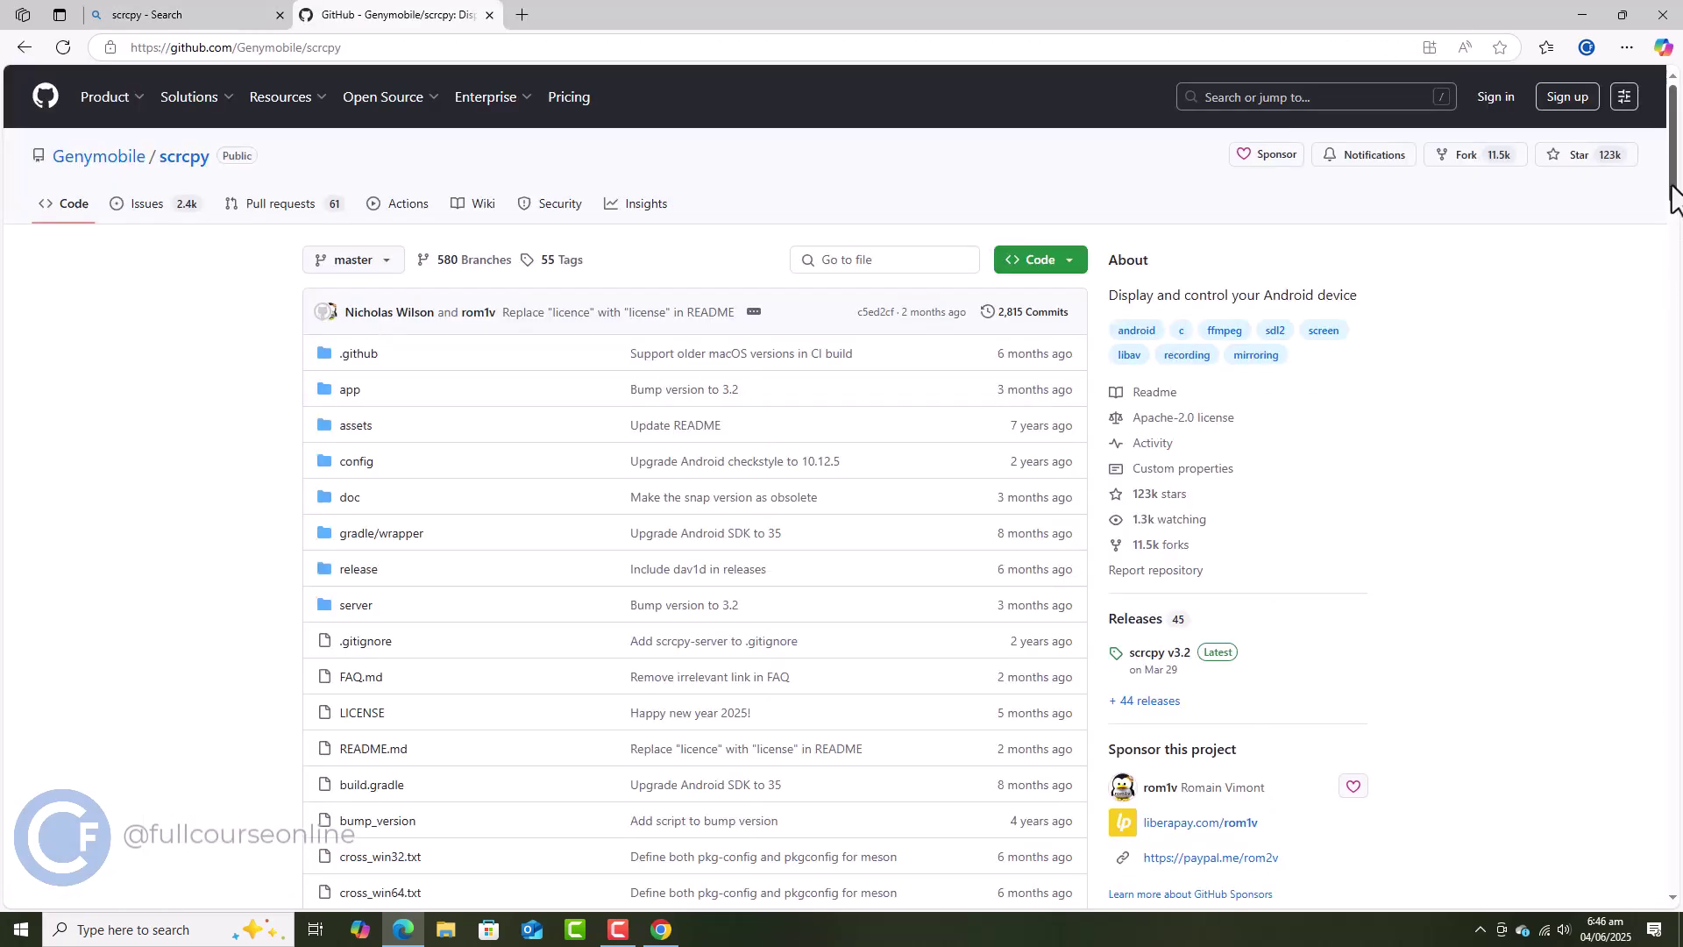
Scroll the scrcpy README past the features list to Prerequisites: Android 5.0 and USB debugging
drag(1672, 186, 1677, 368)
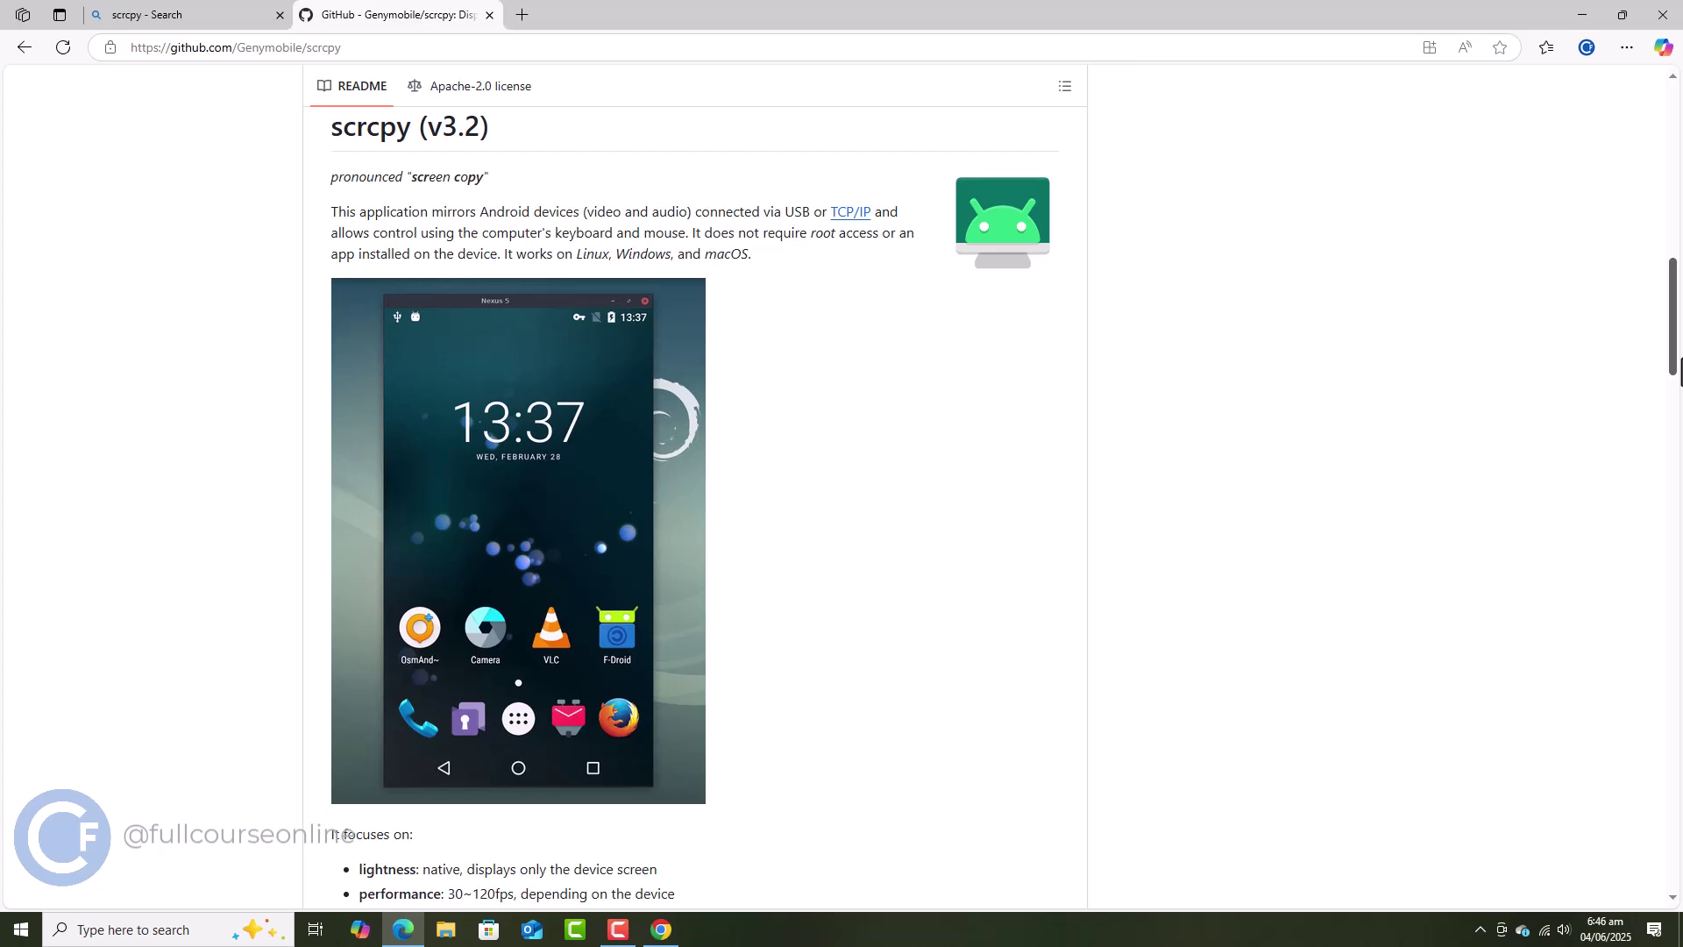
drag(1678, 372, 1678, 461)
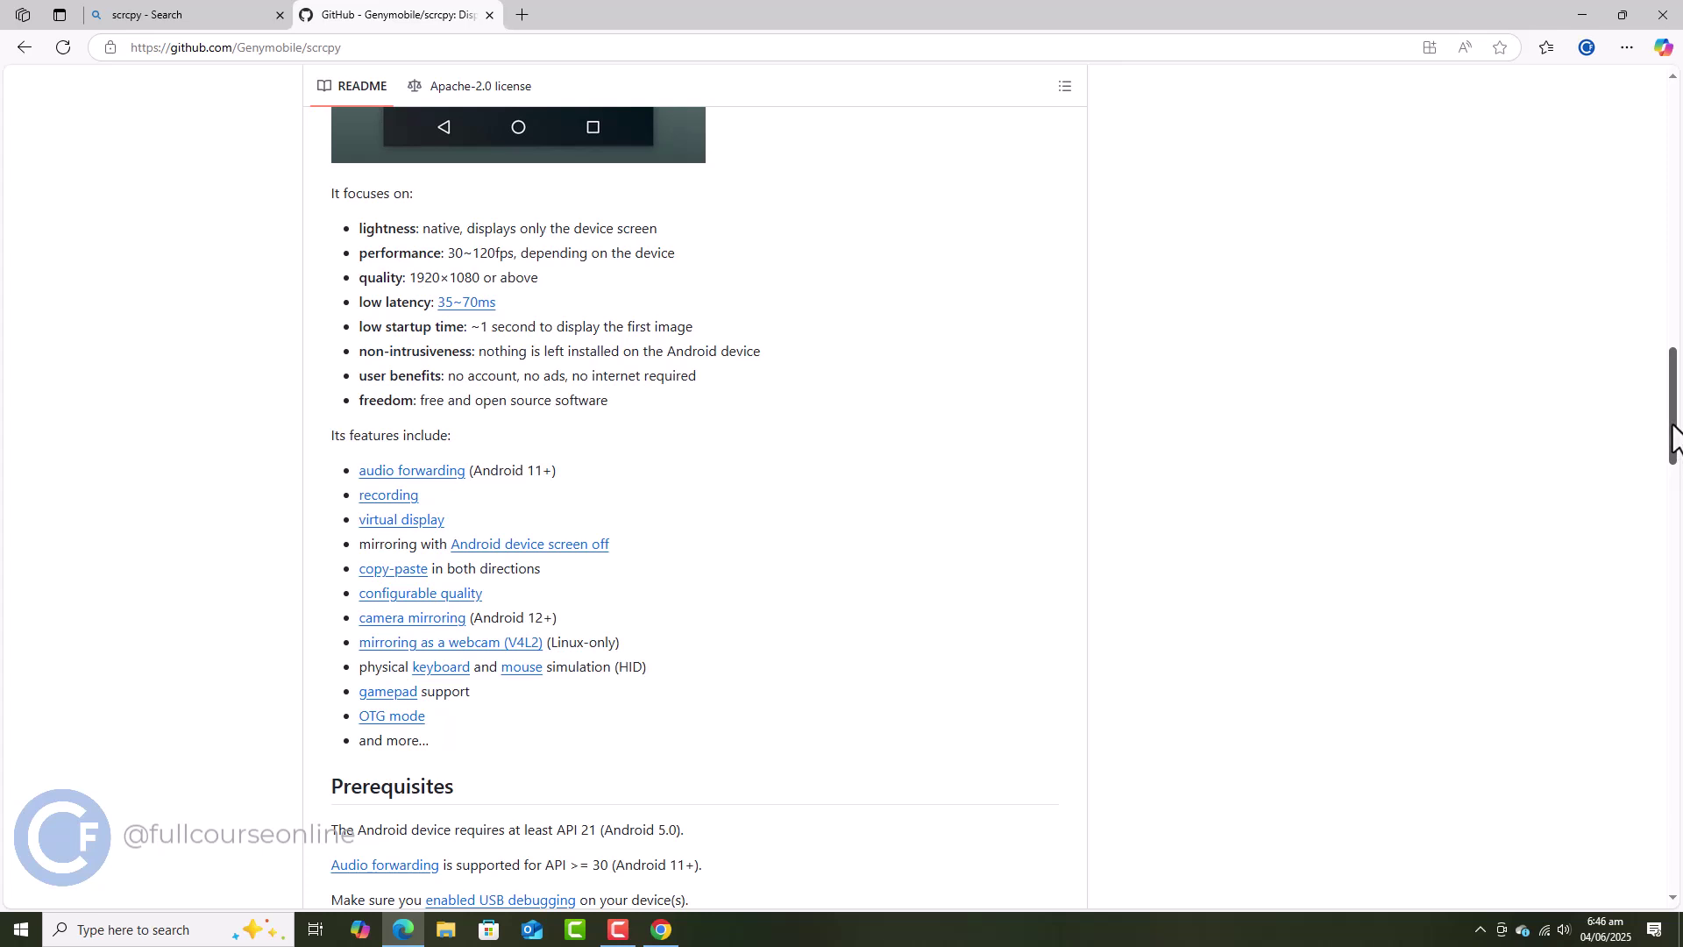
triple_click(1006, 413)
drag(1674, 410, 1674, 513)
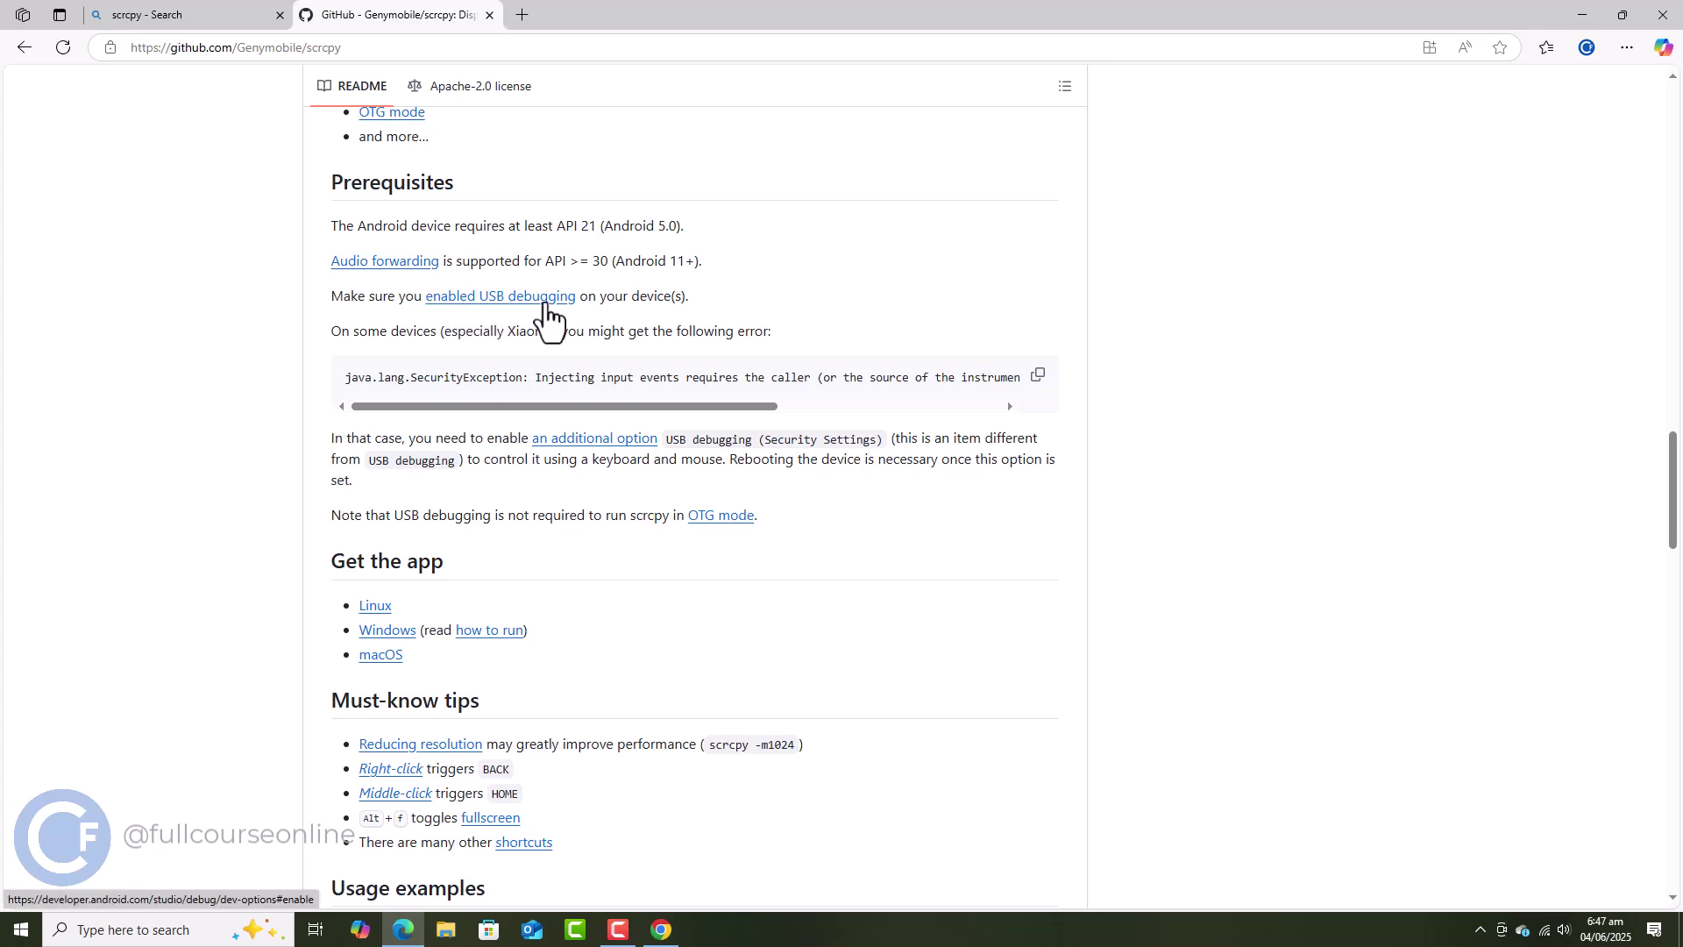
Follow the Windows link under Get the app to reach doc/windows.md
mouse_move(320, 560)
mouse_down()
mouse_move(536, 557)
mouse_move(287, 562)
mouse_up()
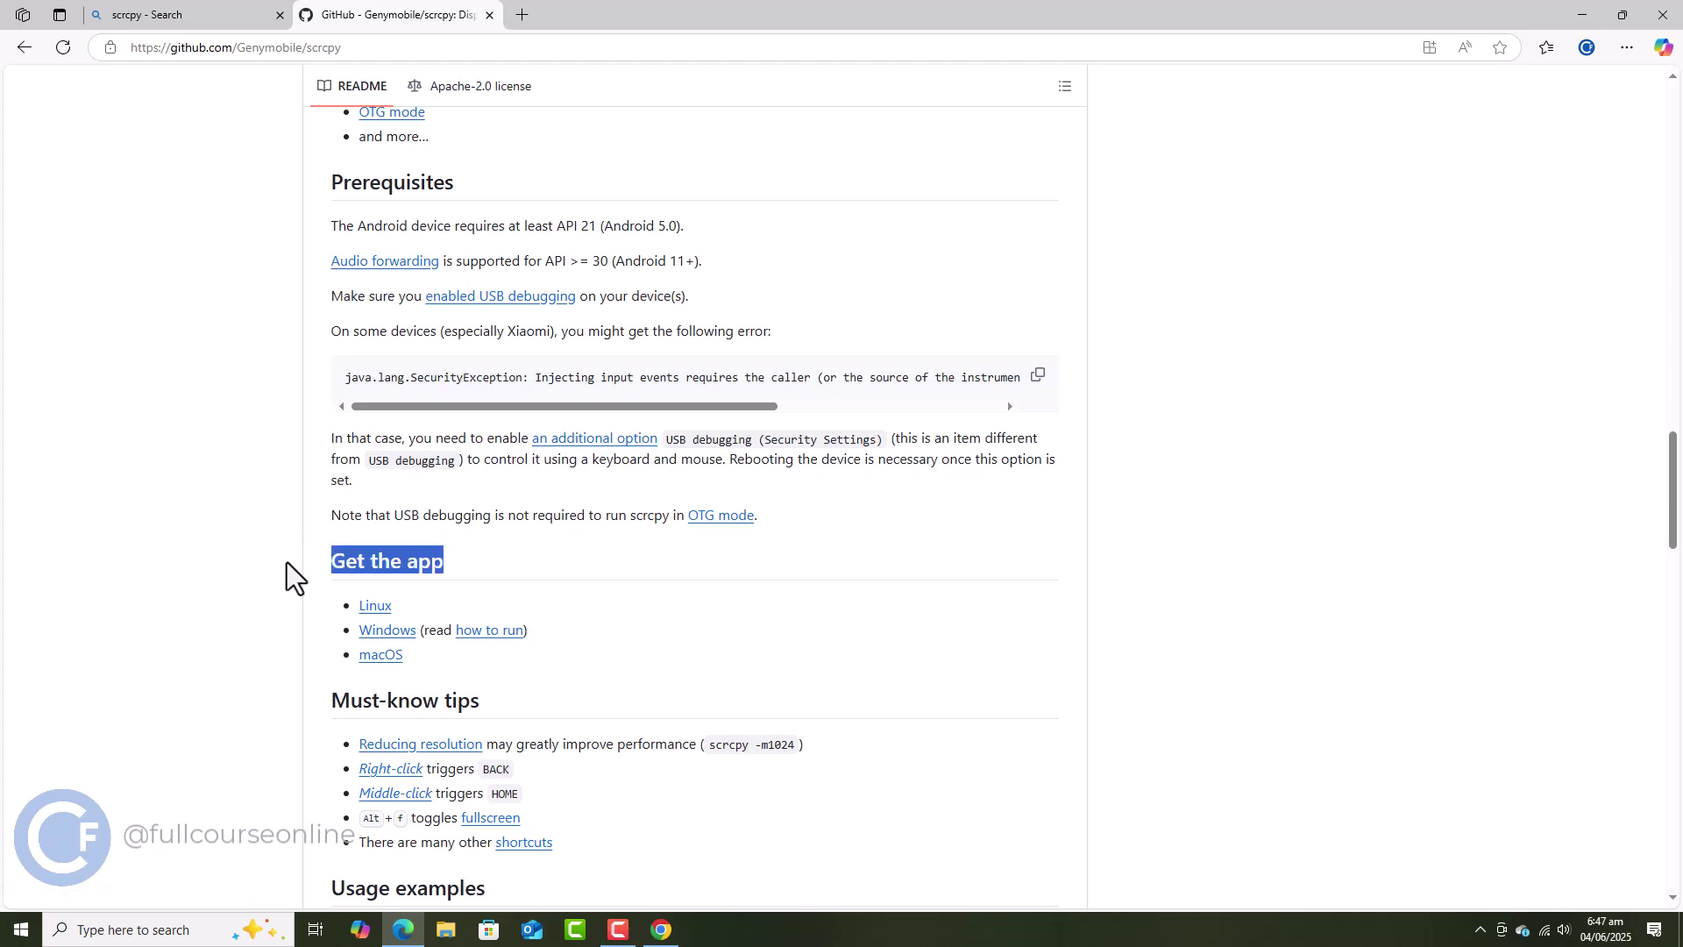
click(293, 655)
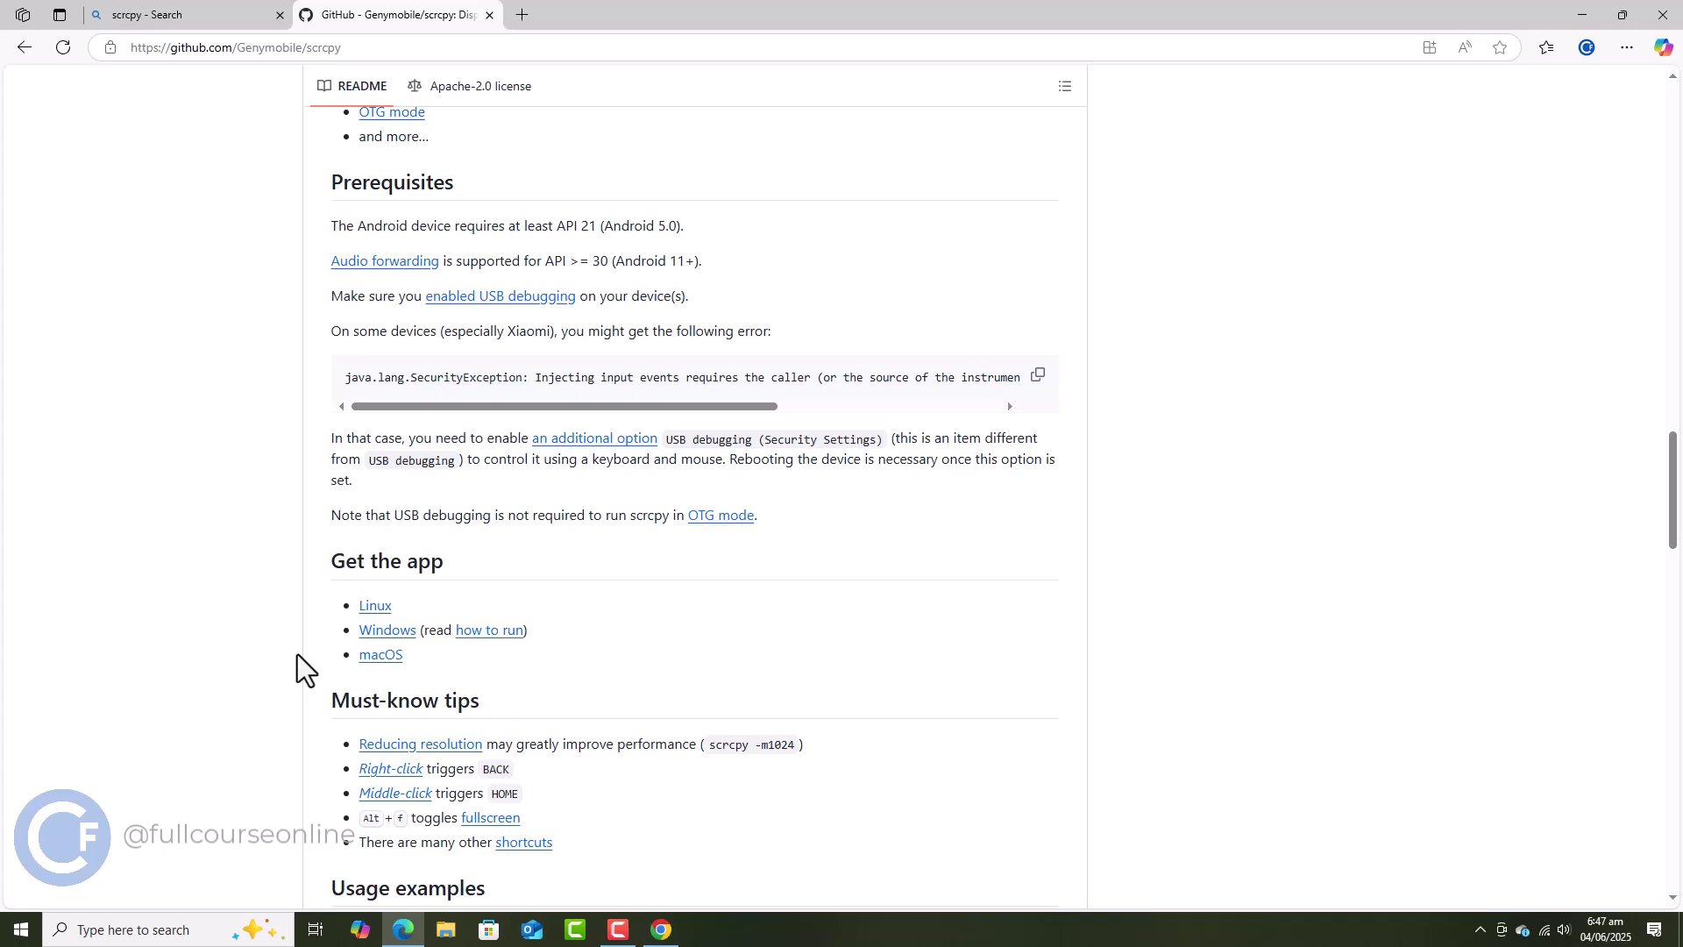
click(387, 630)
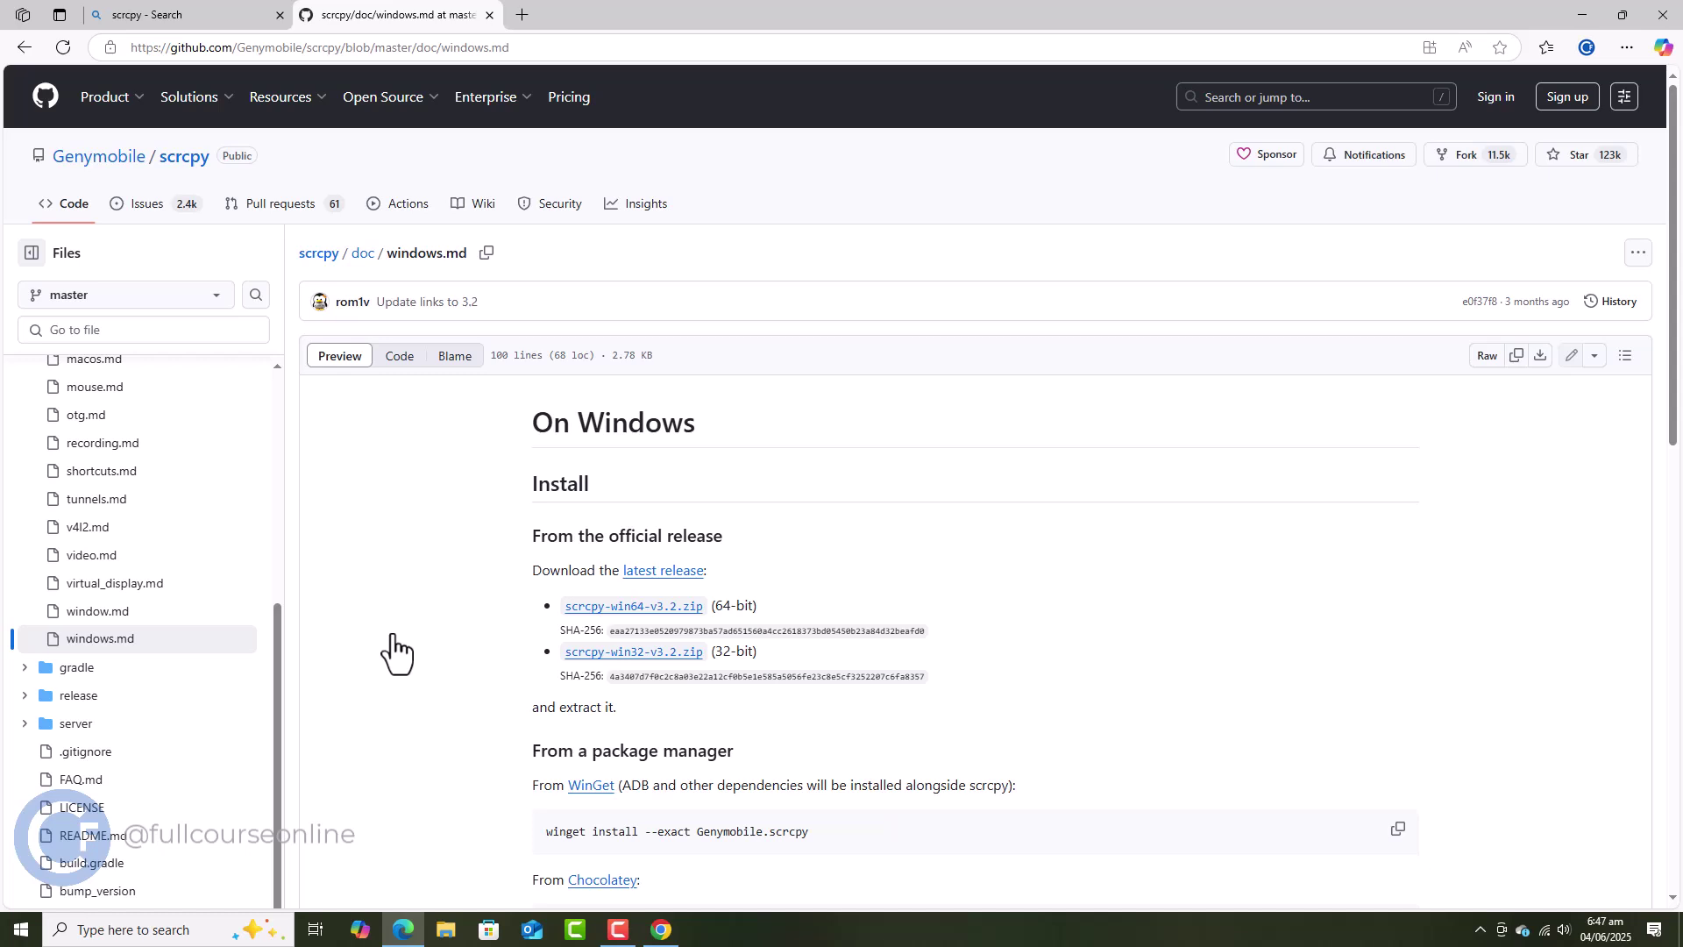
Download scrcpy-win64-v3.2.zip and reveal it in the Downloads folder
click(630, 610)
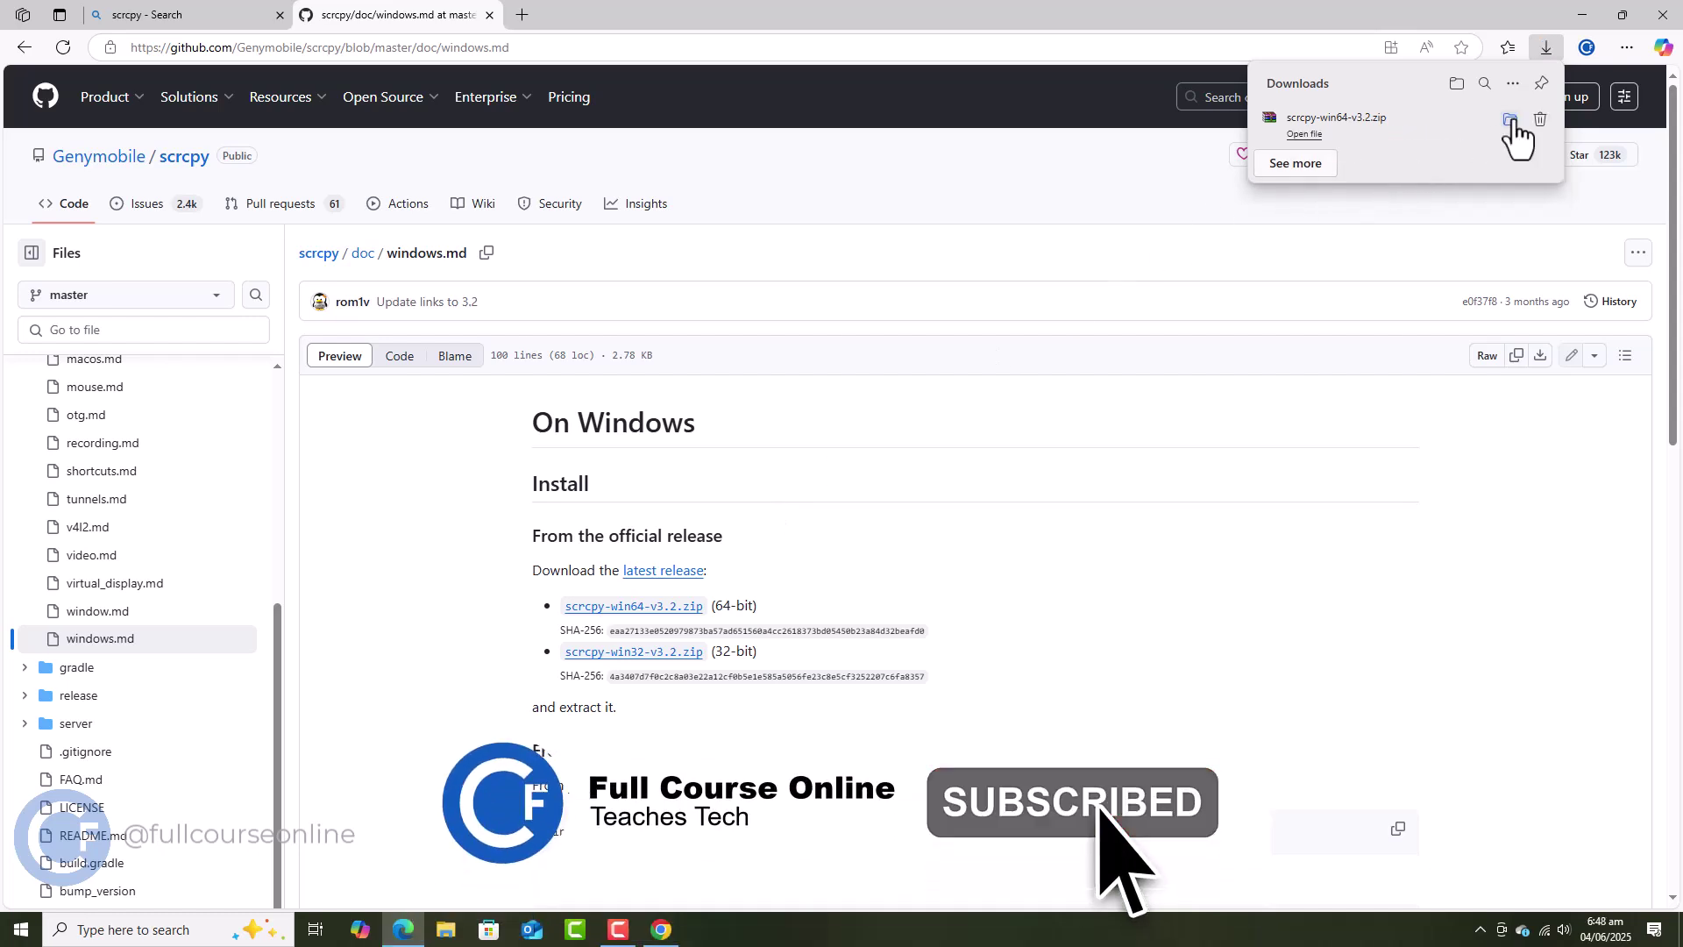
click(1510, 121)
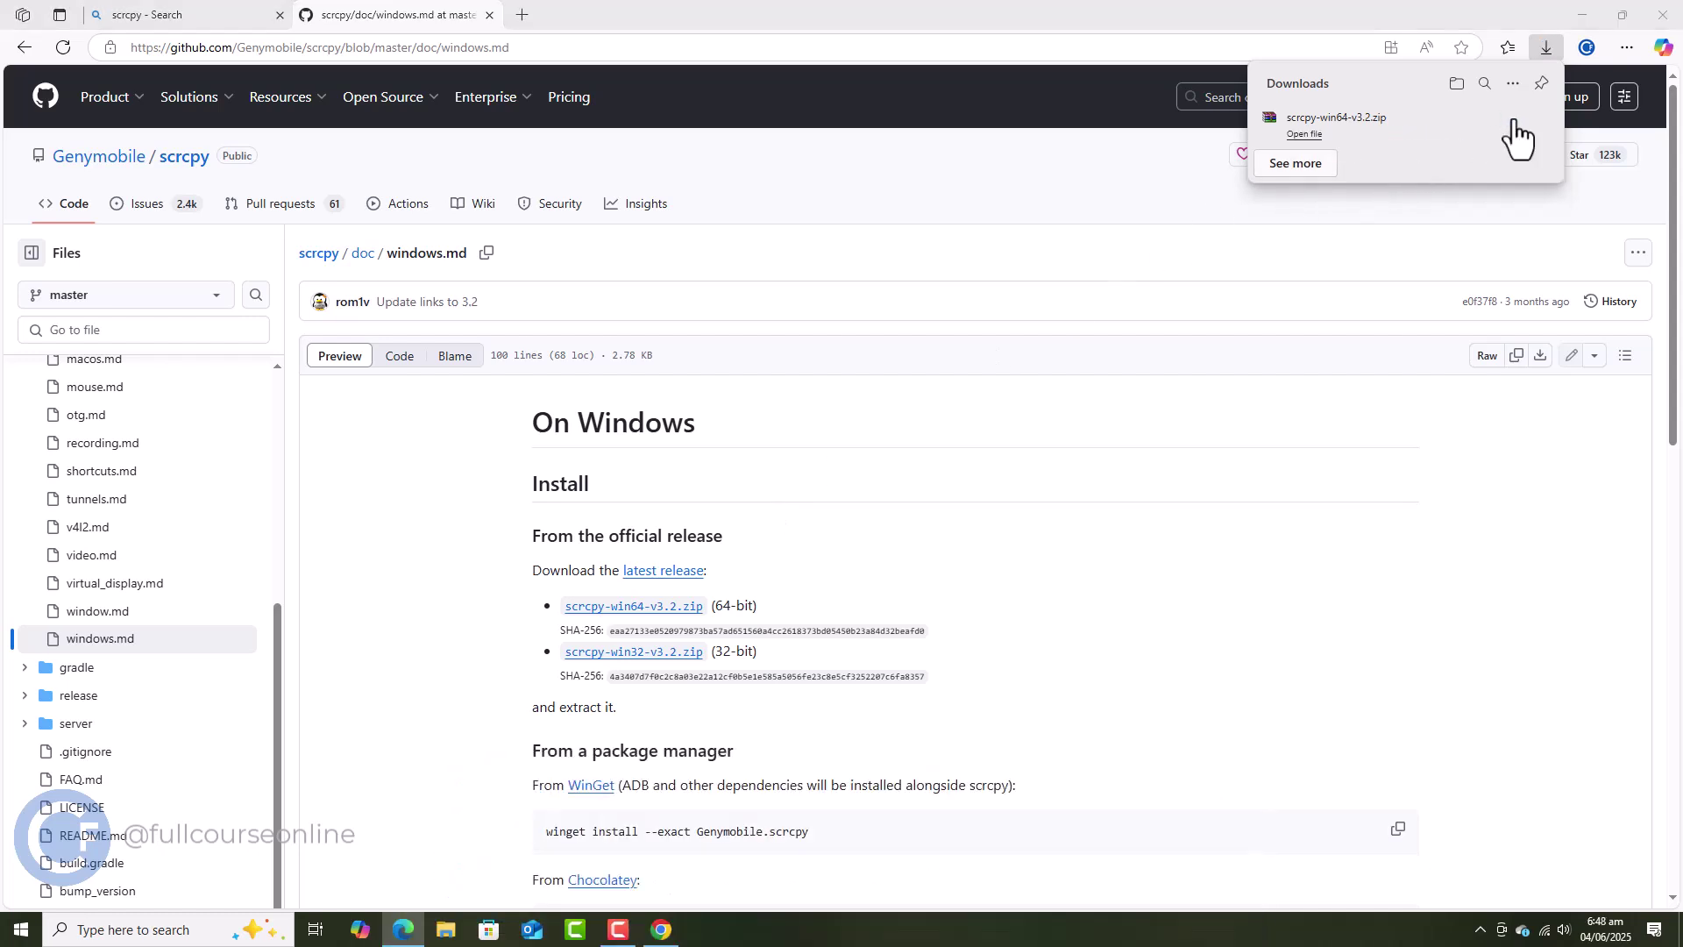
Extract scrcpy-win64-v3.2.zip into Downloads and open the extracted scrcpy-win64-v3.2 folder
right_click(203, 217)
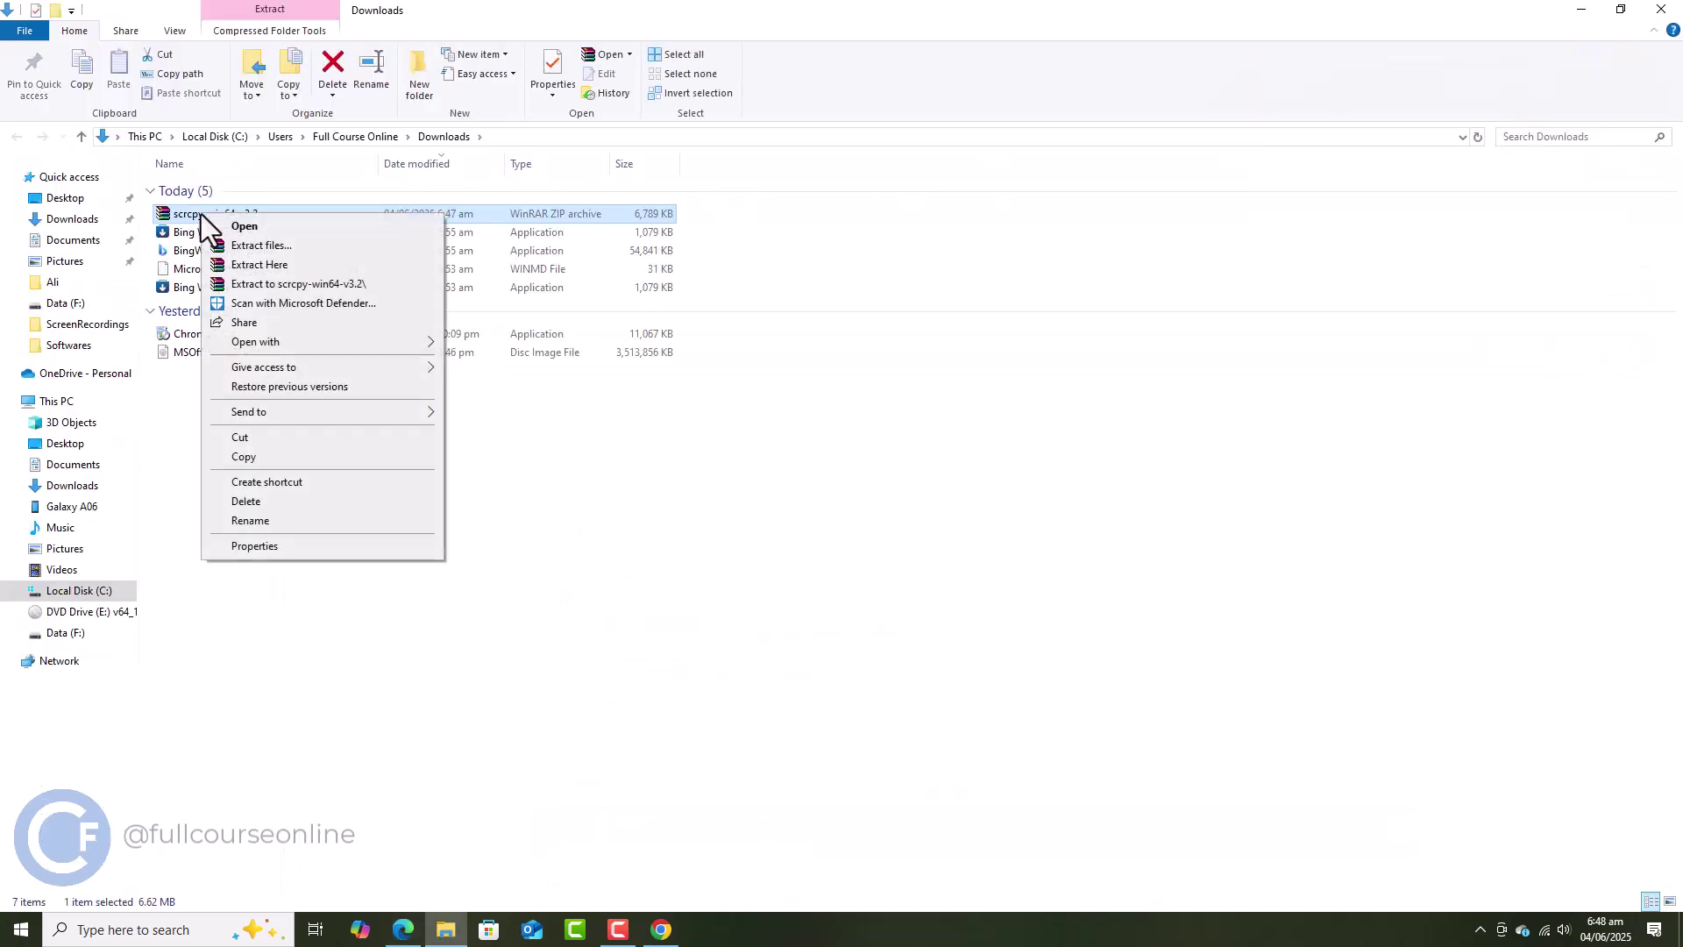
click(303, 266)
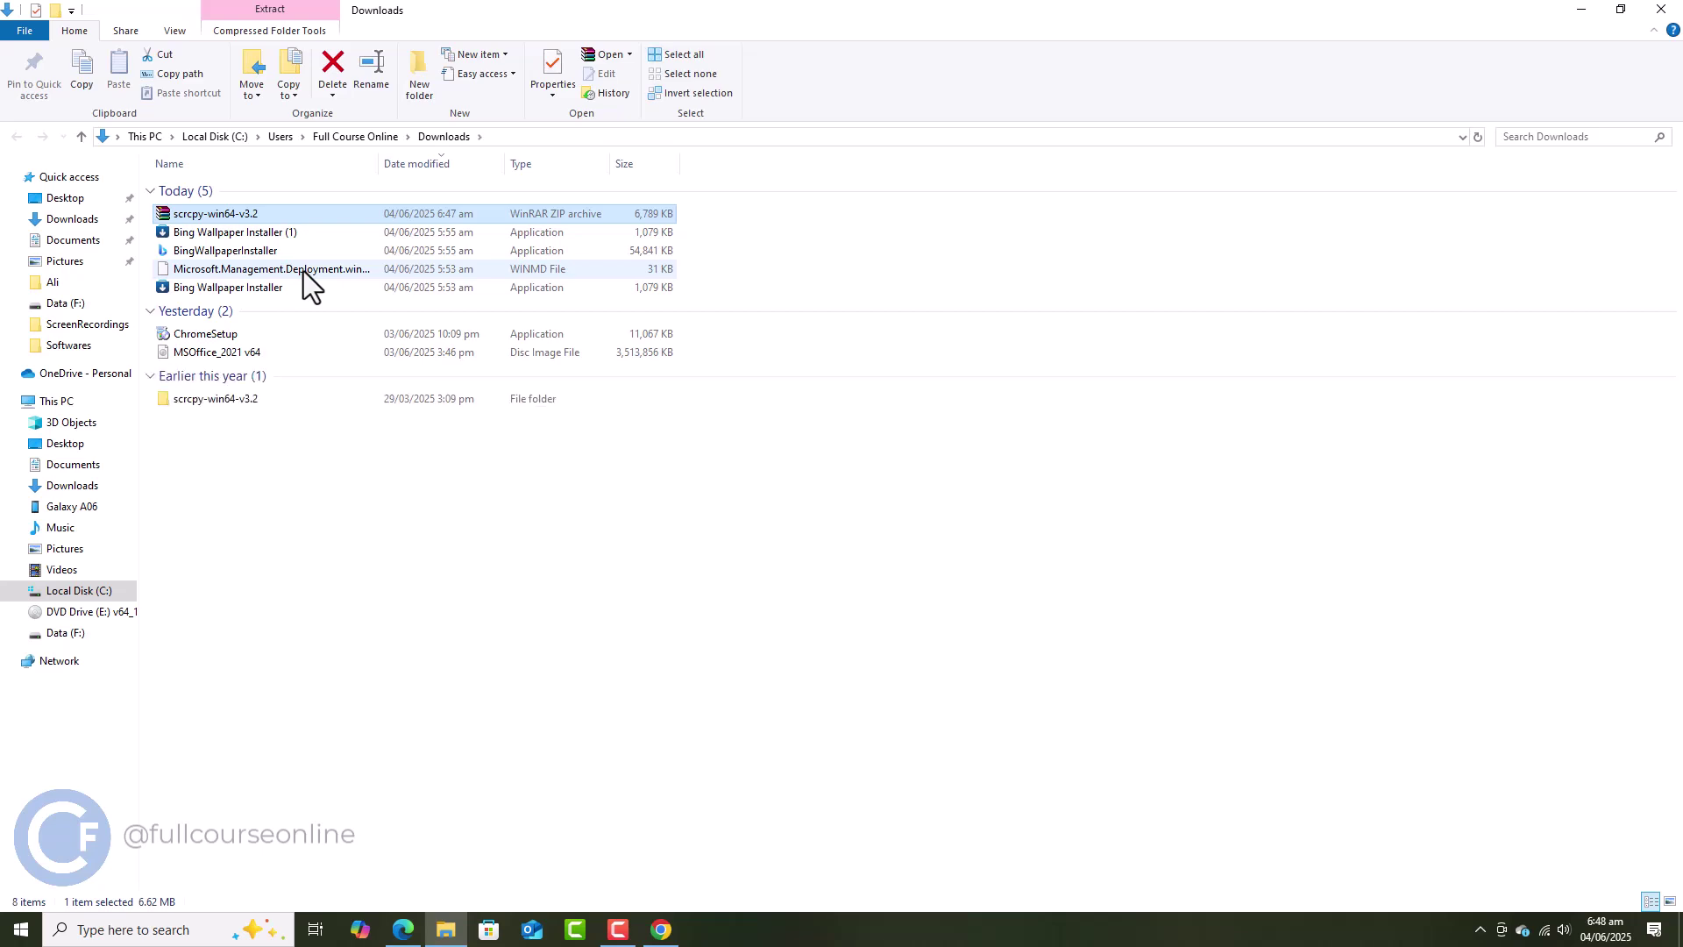
click(222, 401)
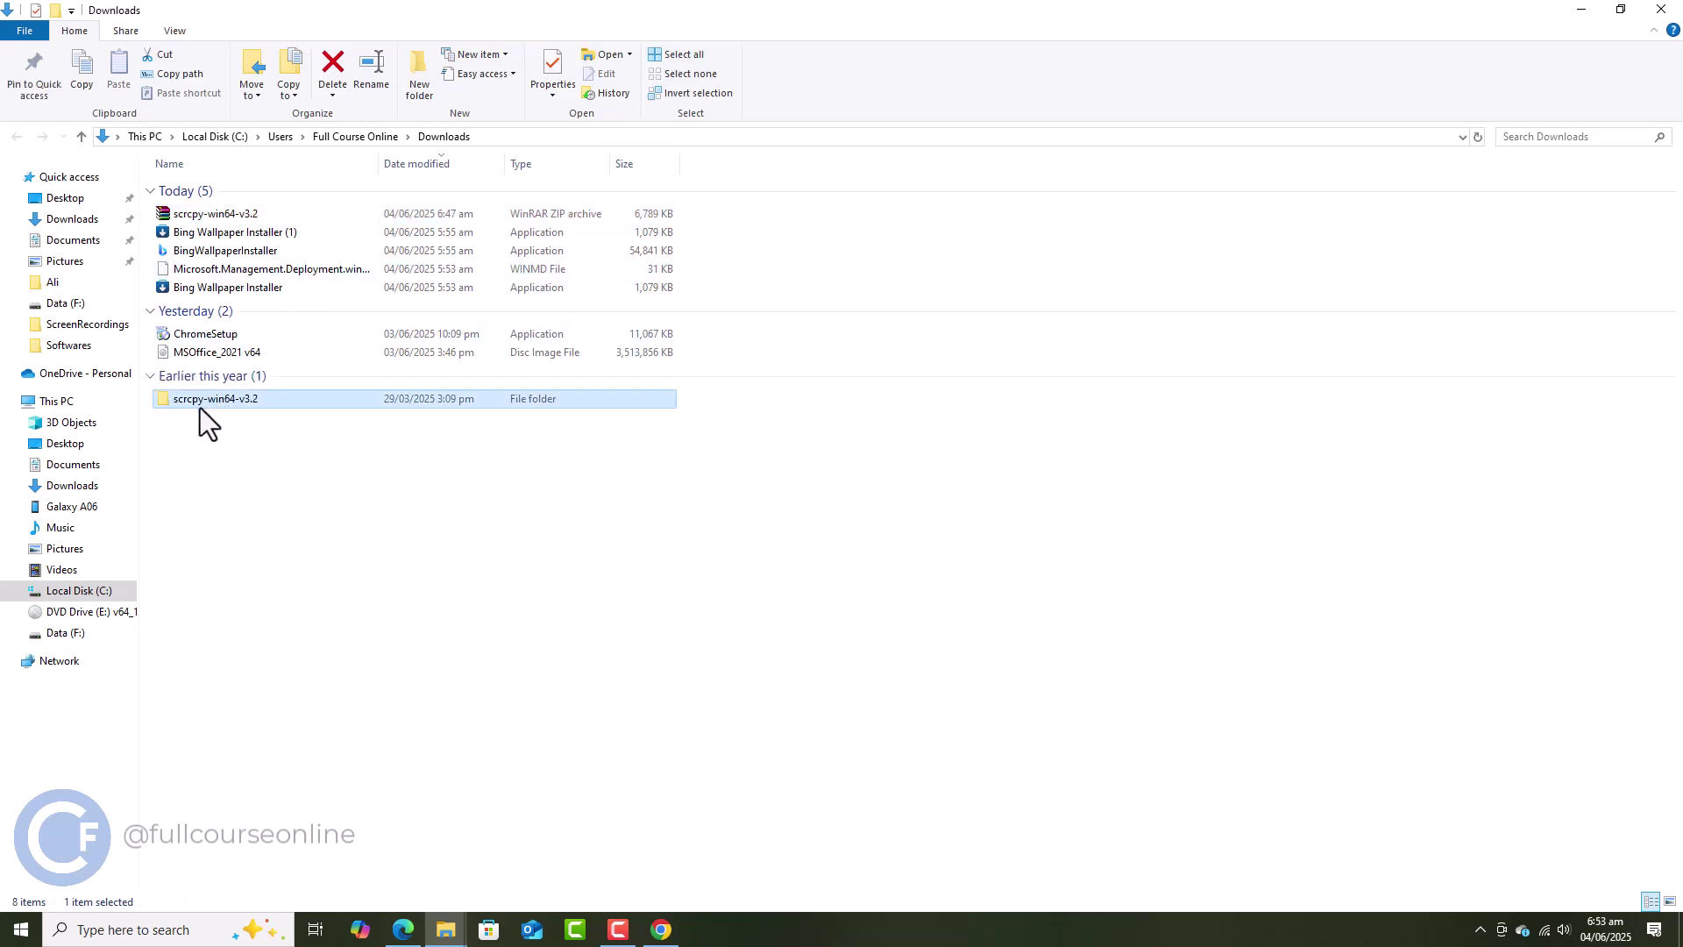
double_click(198, 407)
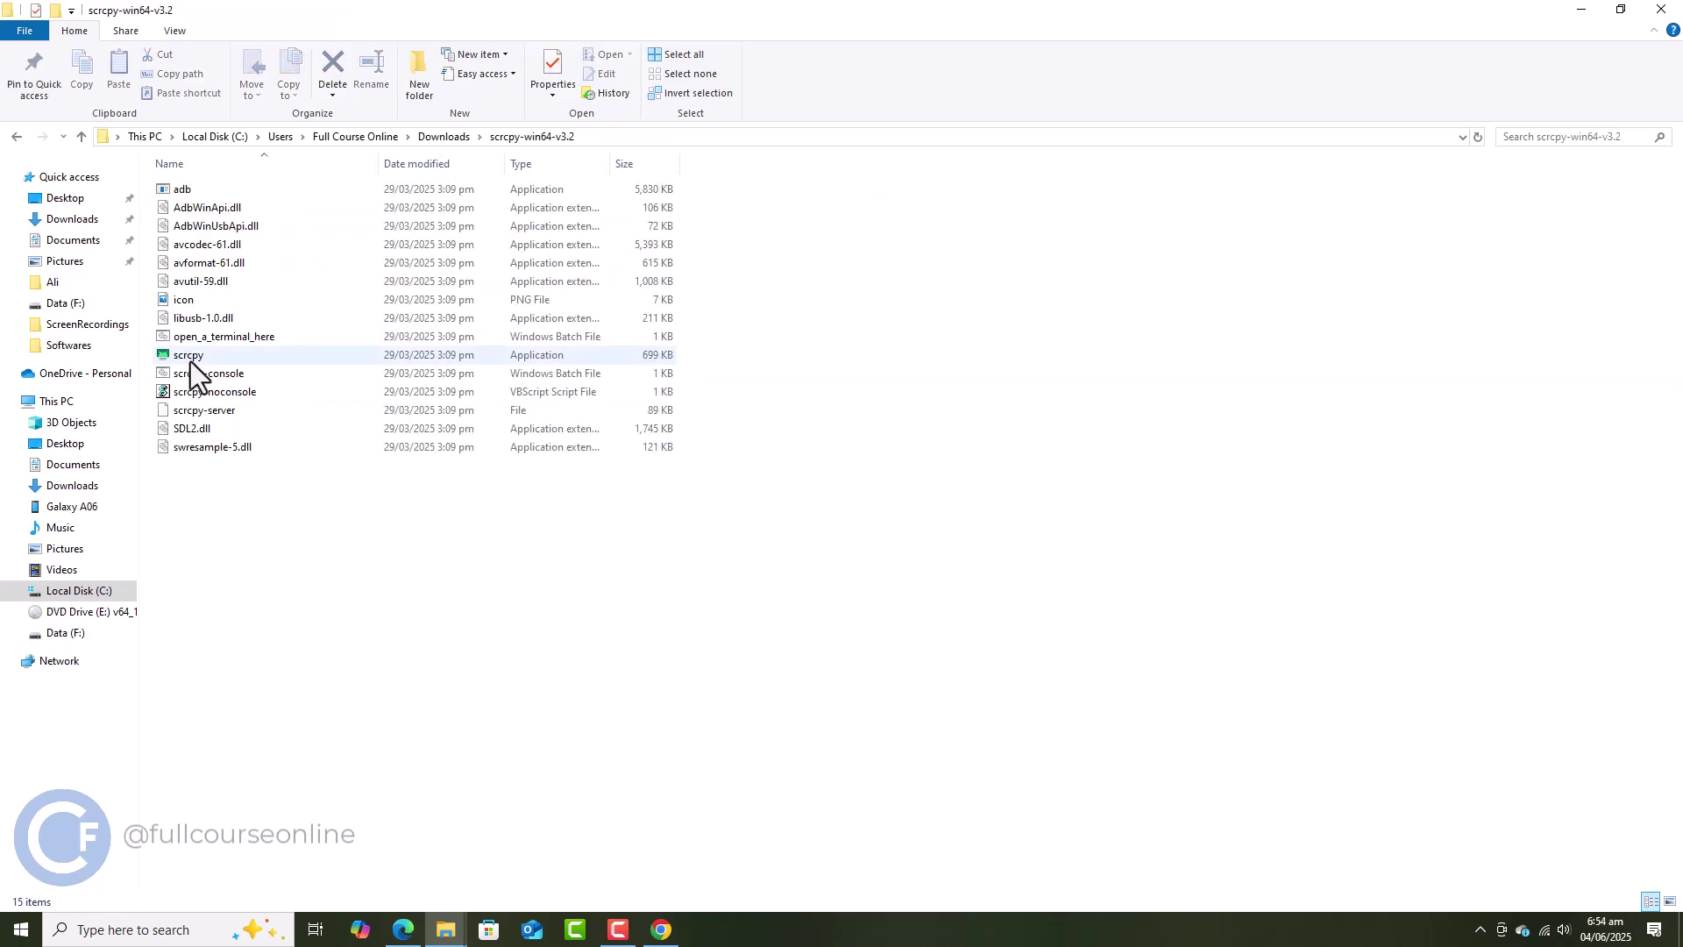
Launch scrcpy.exe and allow adb through Windows Defender Firewall on private networks
click(191, 362)
double_click(192, 361)
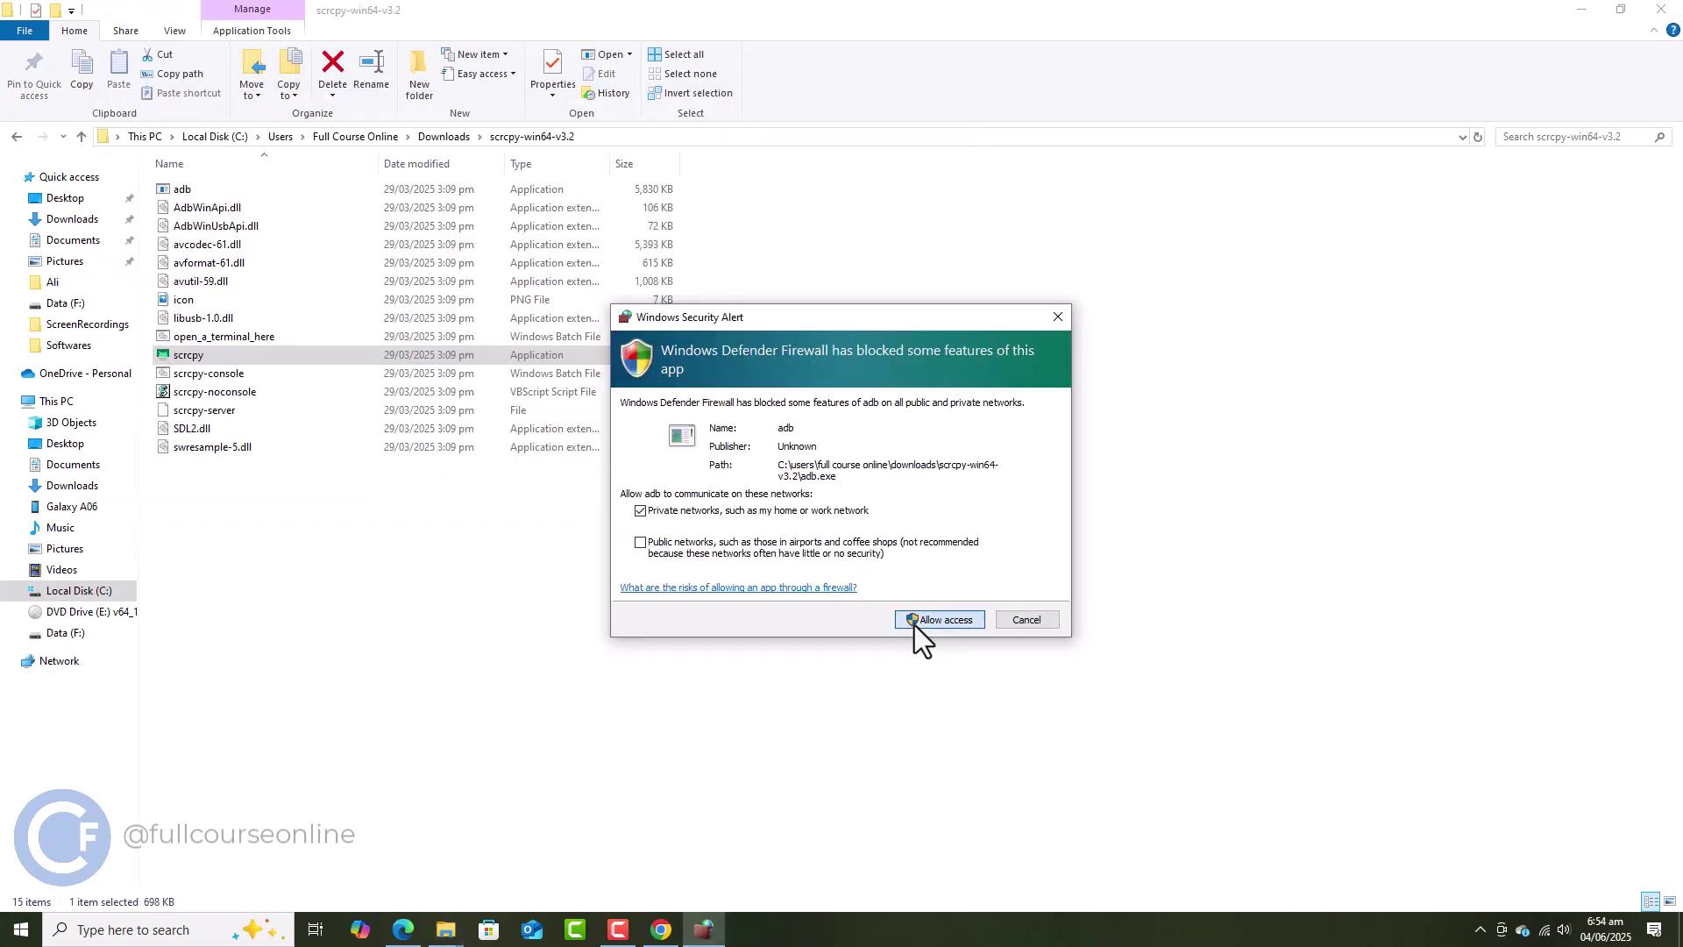
click(915, 620)
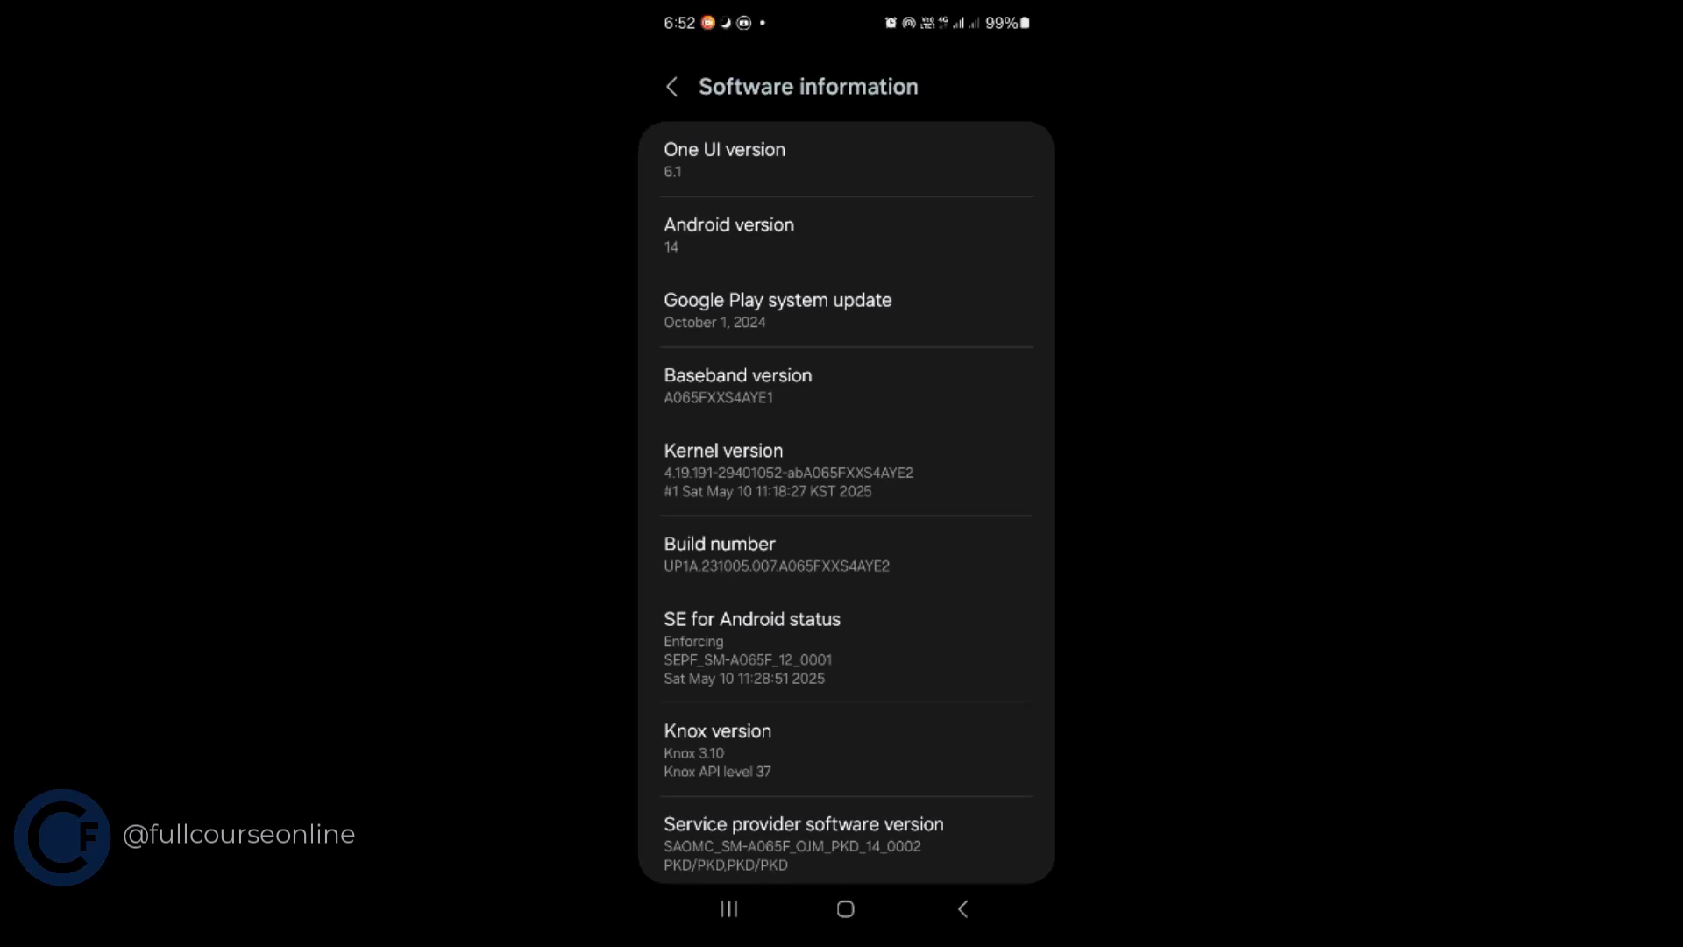
Enable developer mode by tapping Build number seven times, then return to About phone
click(845, 554)
click(845, 554)
click(846, 554)
click(846, 554)
click(846, 554)
click(846, 554)
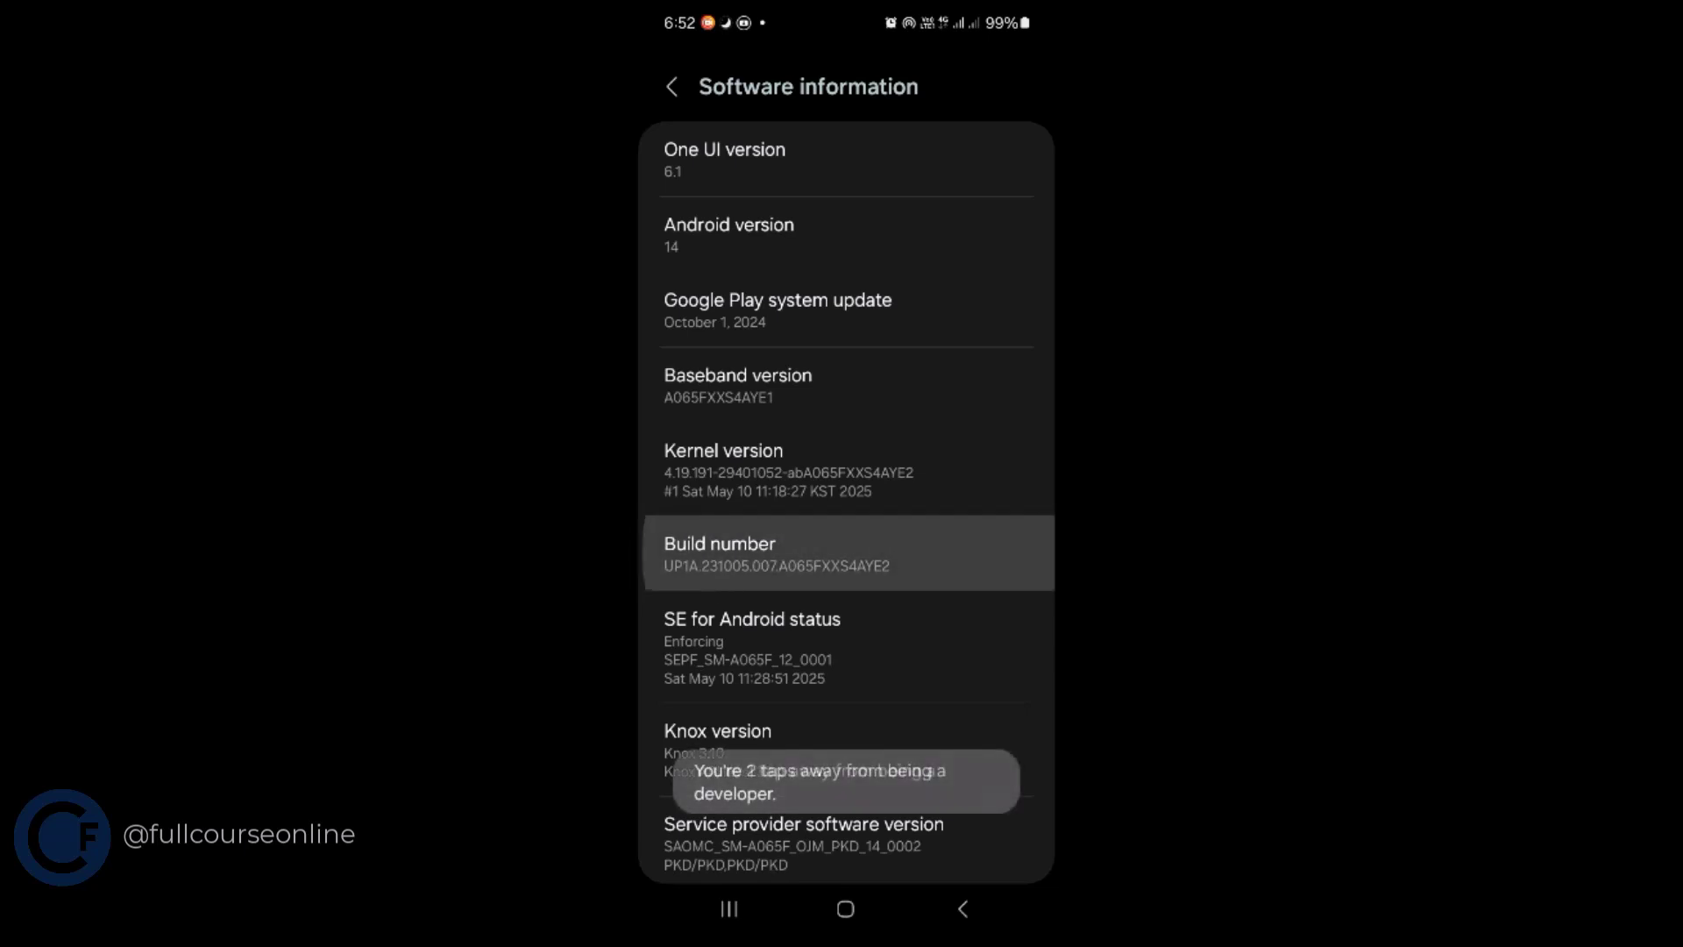
click(846, 553)
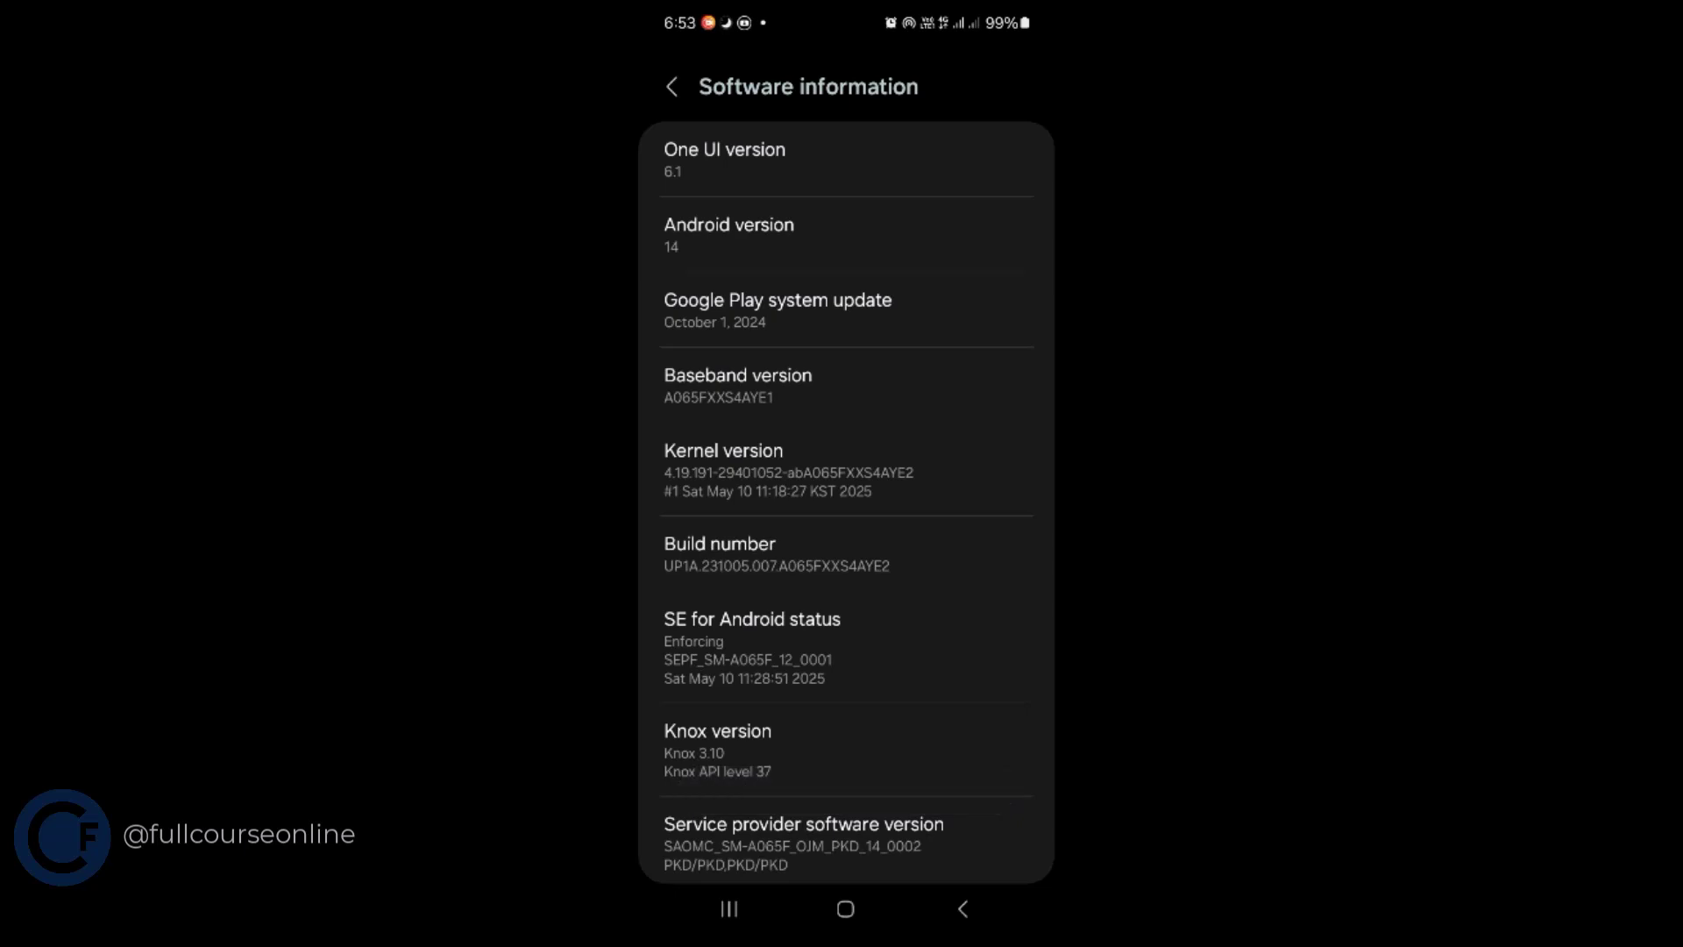
click(962, 908)
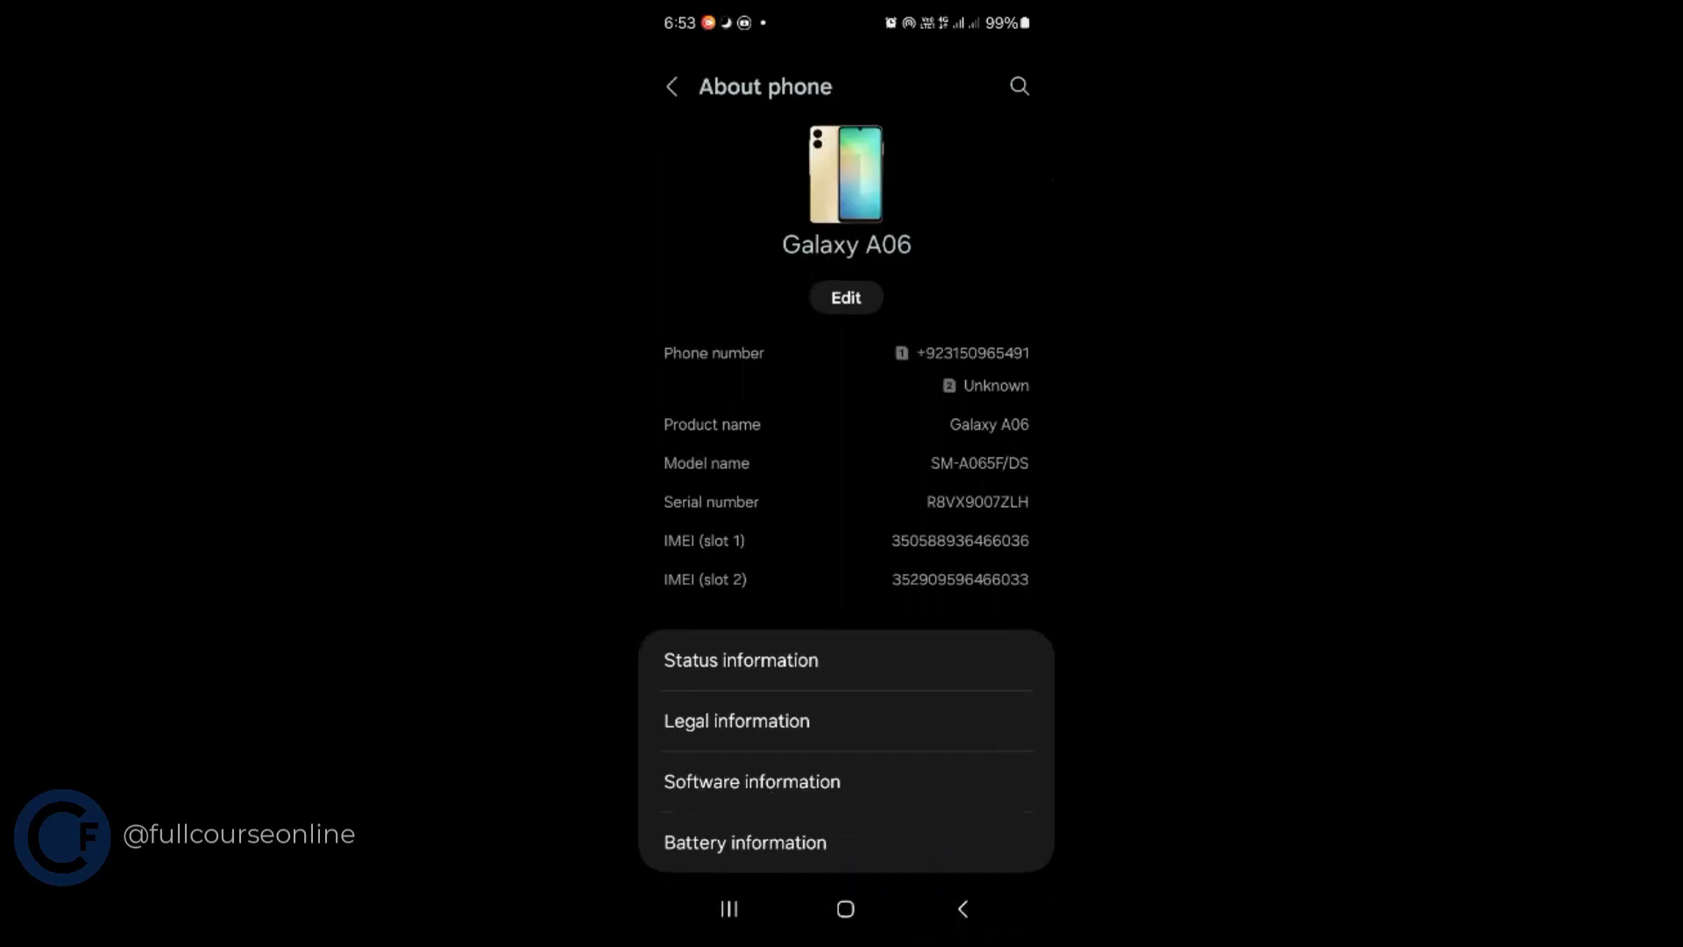
From the main Settings list, open Developer options and switch on USB debugging, confirming with OK
click(962, 908)
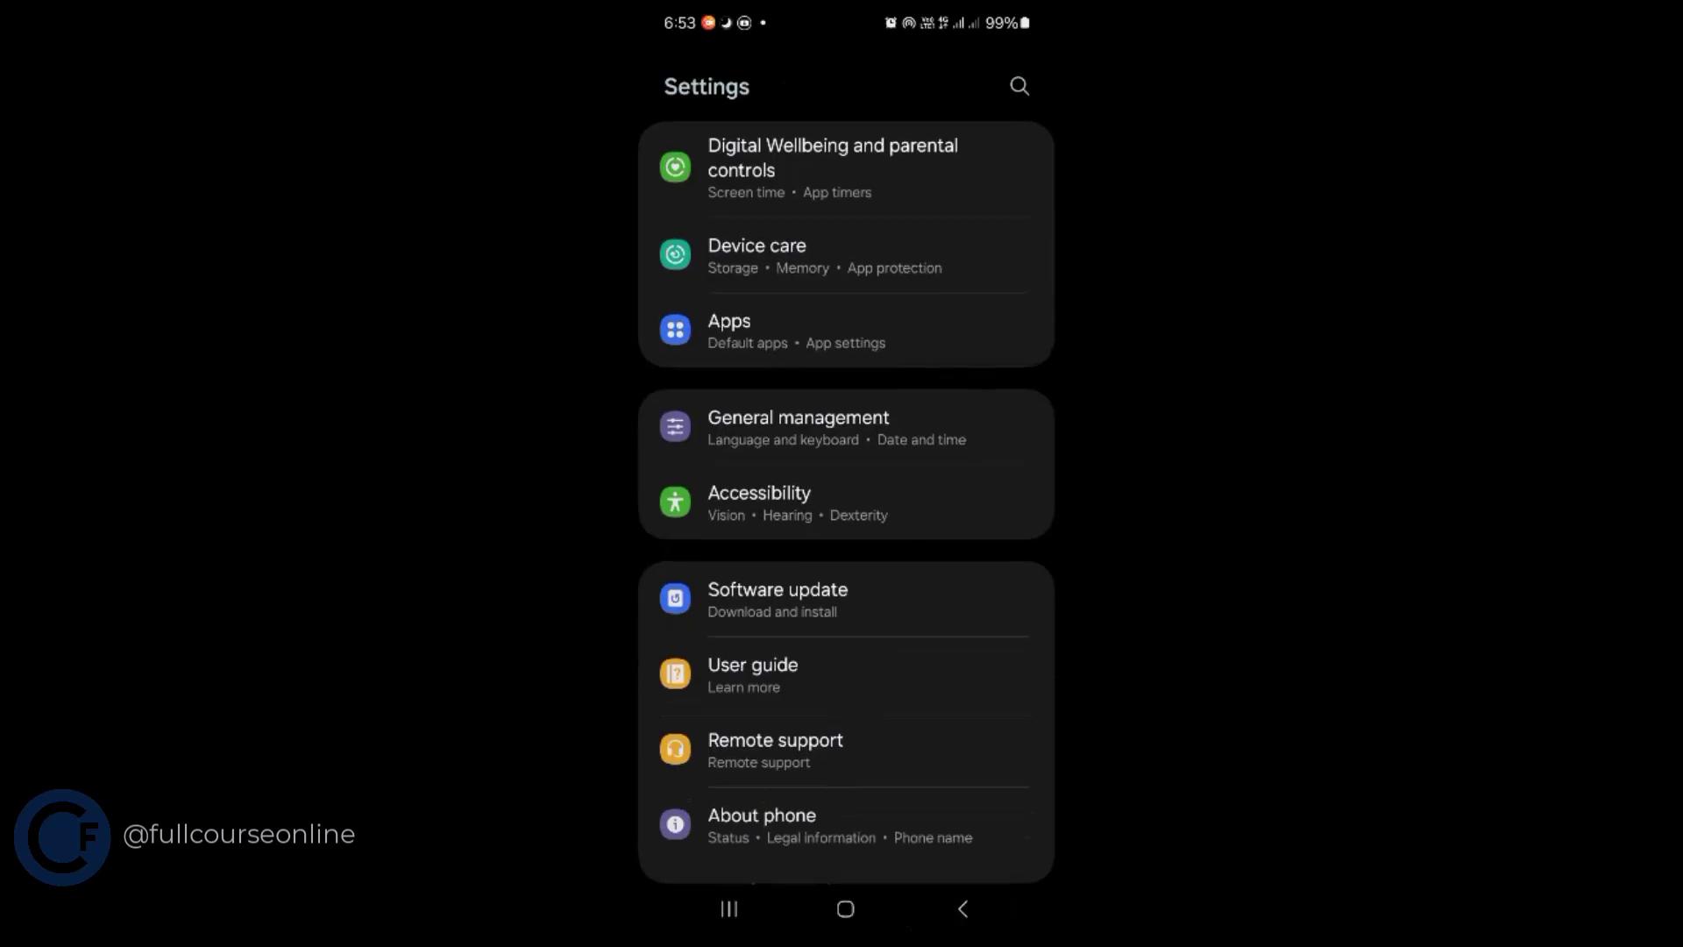
scroll(846, 504, down, 2)
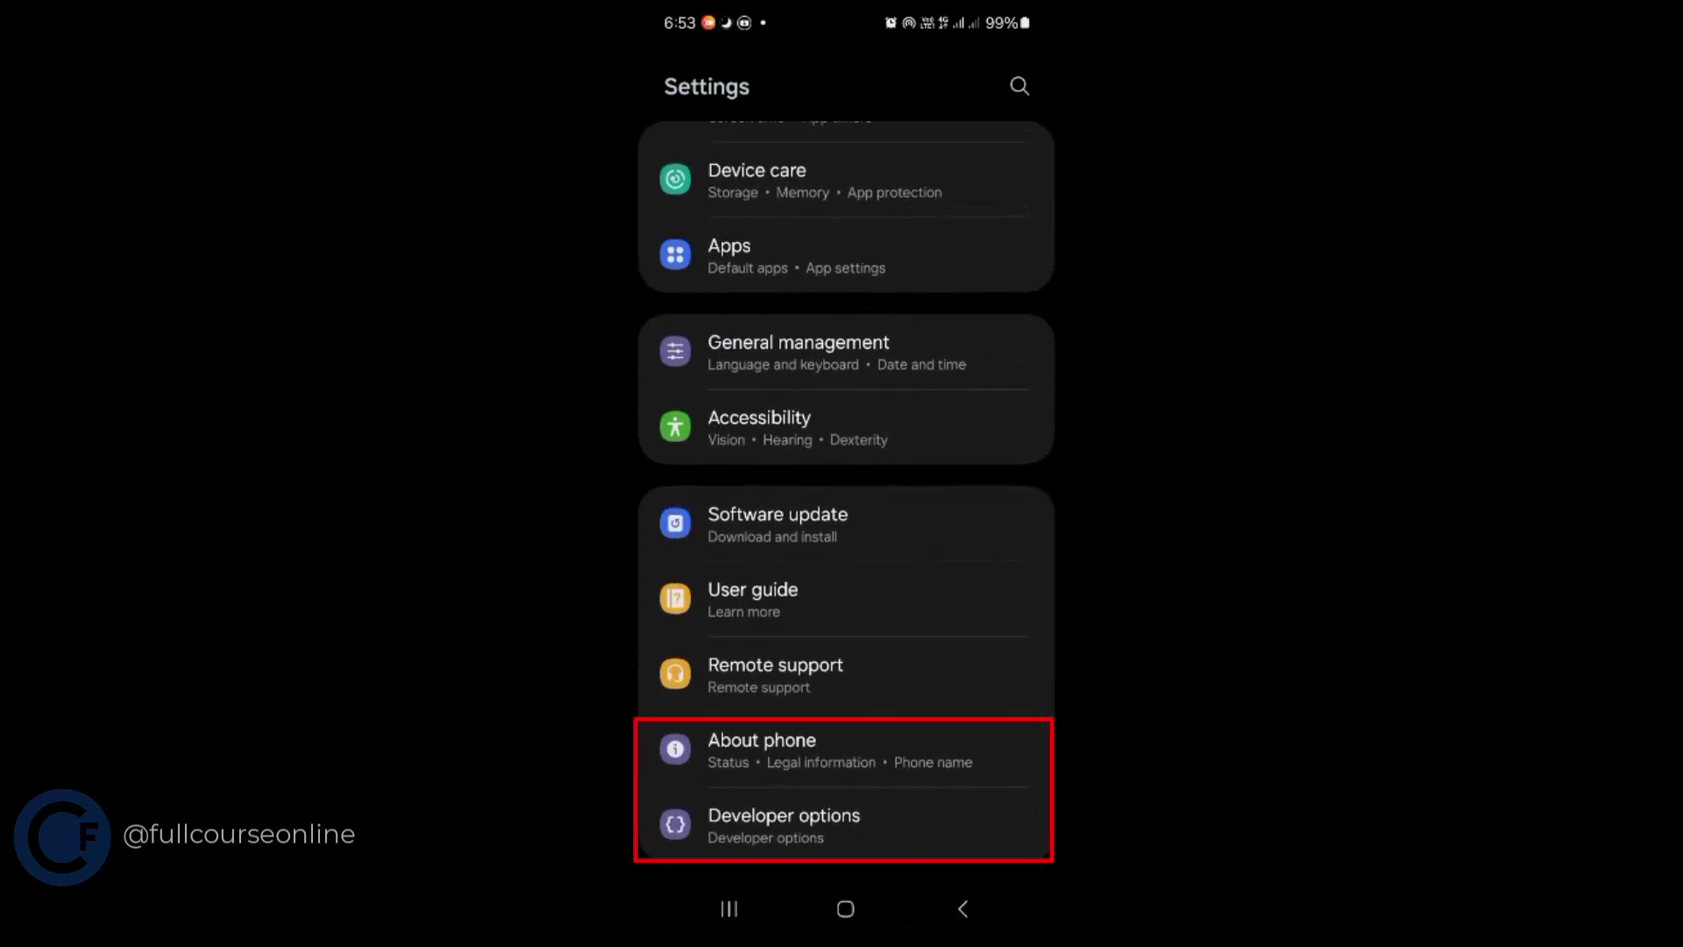
click(783, 824)
scroll(846, 539, down, 5)
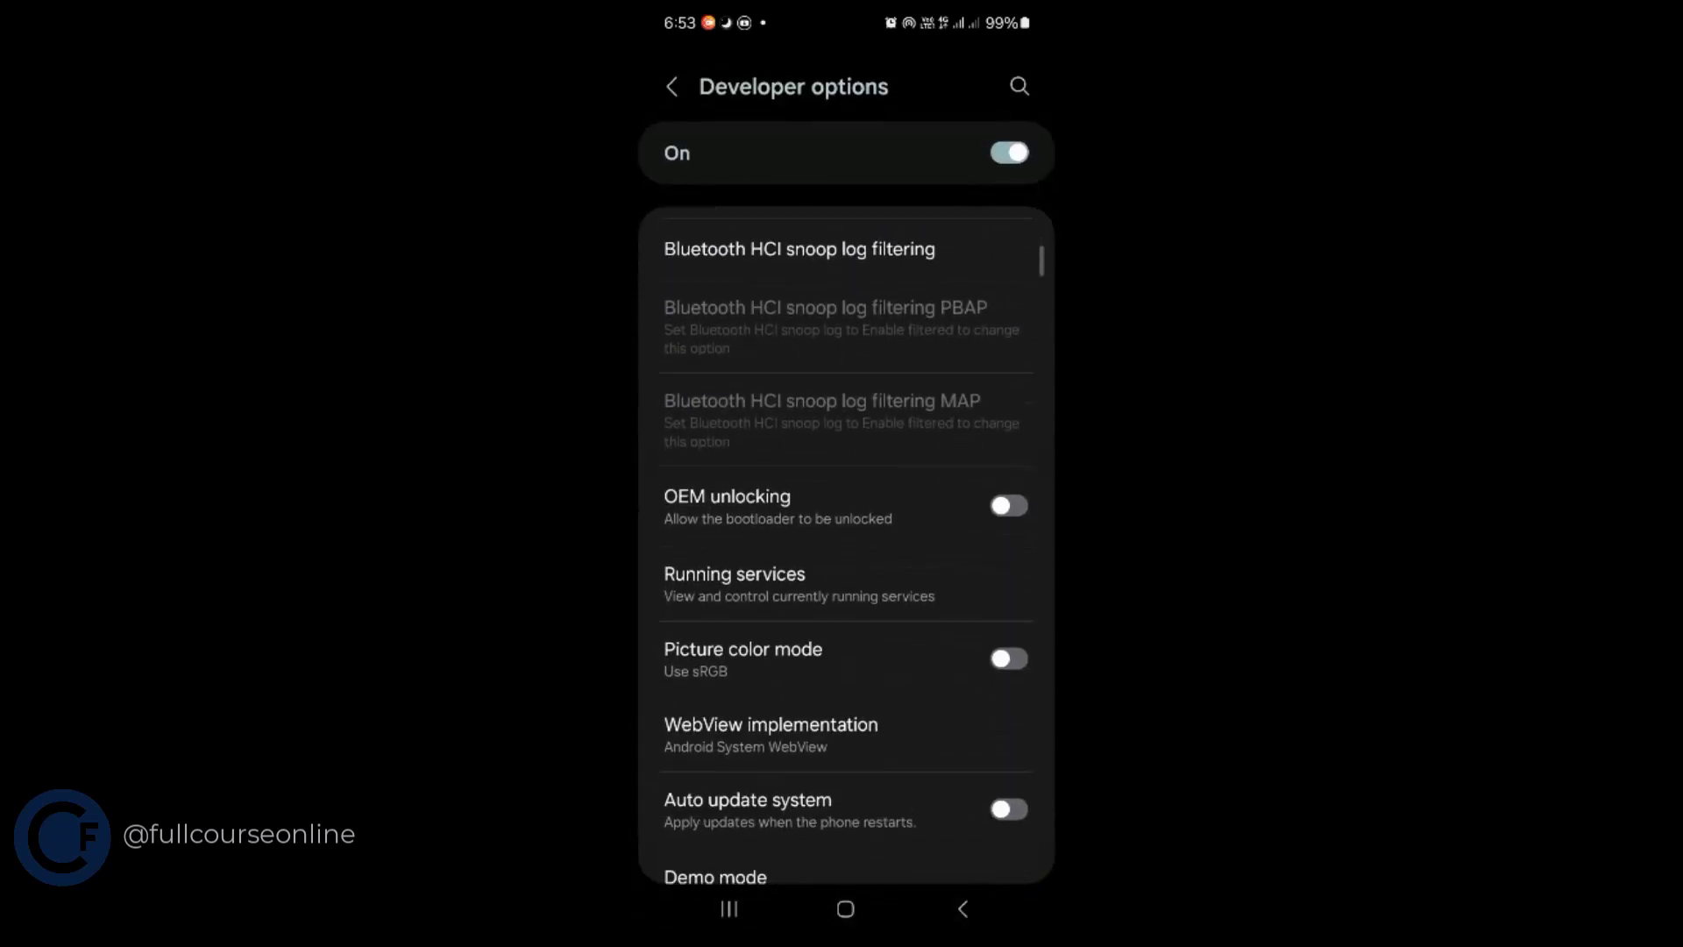
scroll(846, 539, down, 5)
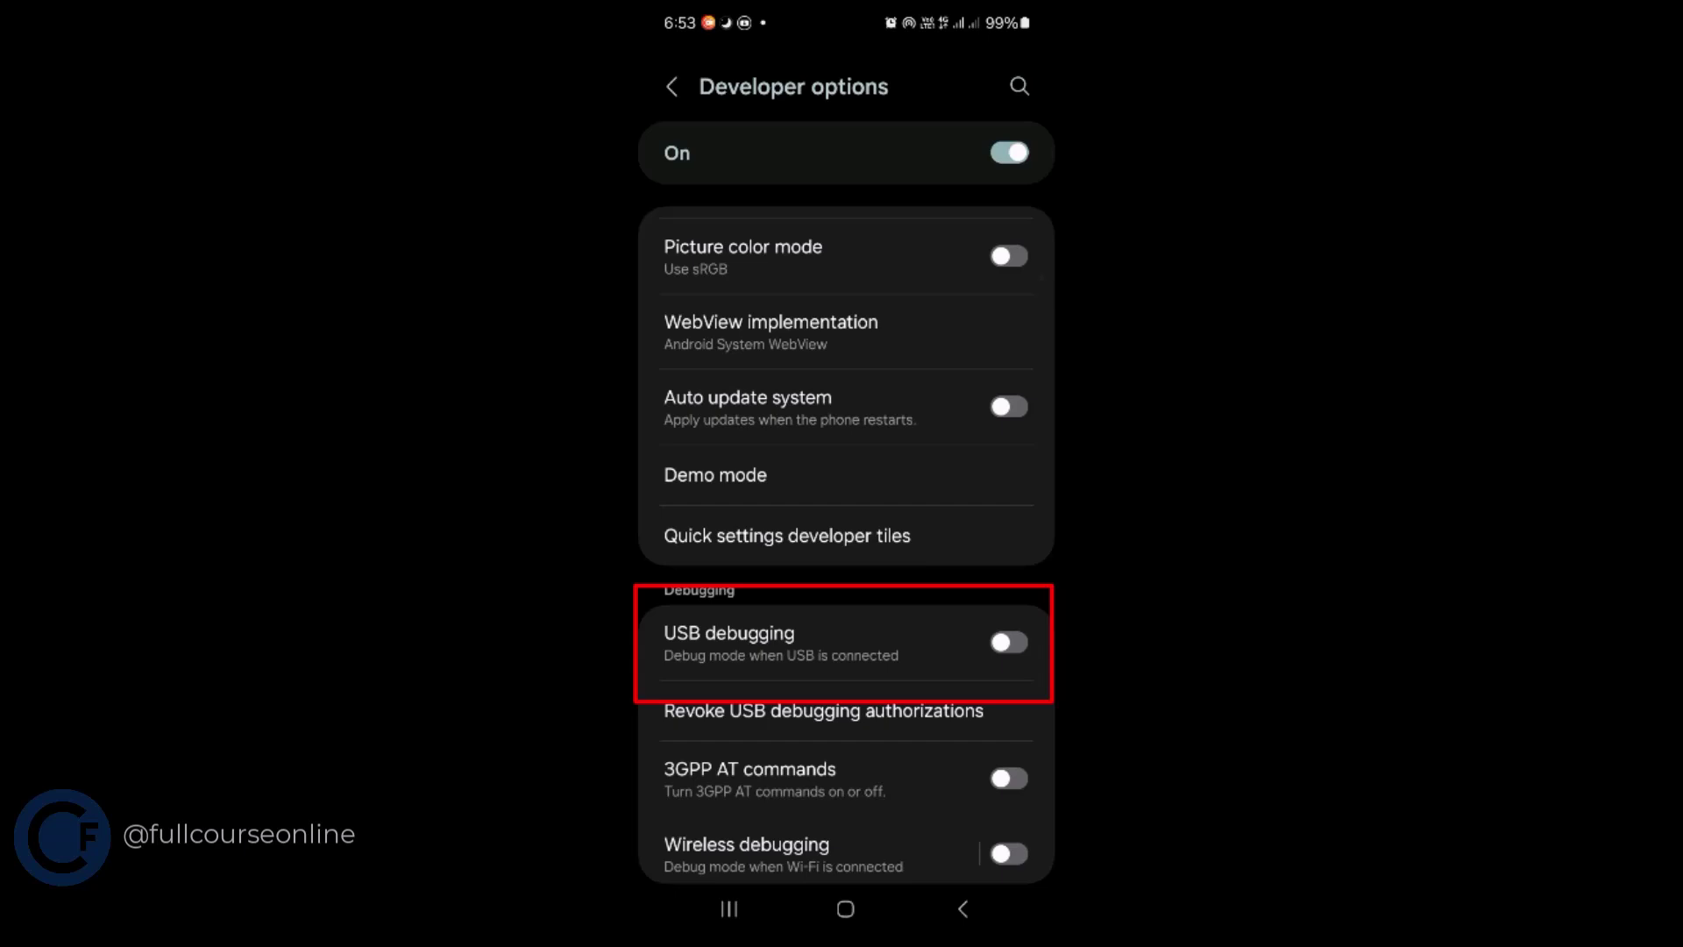
click(1009, 642)
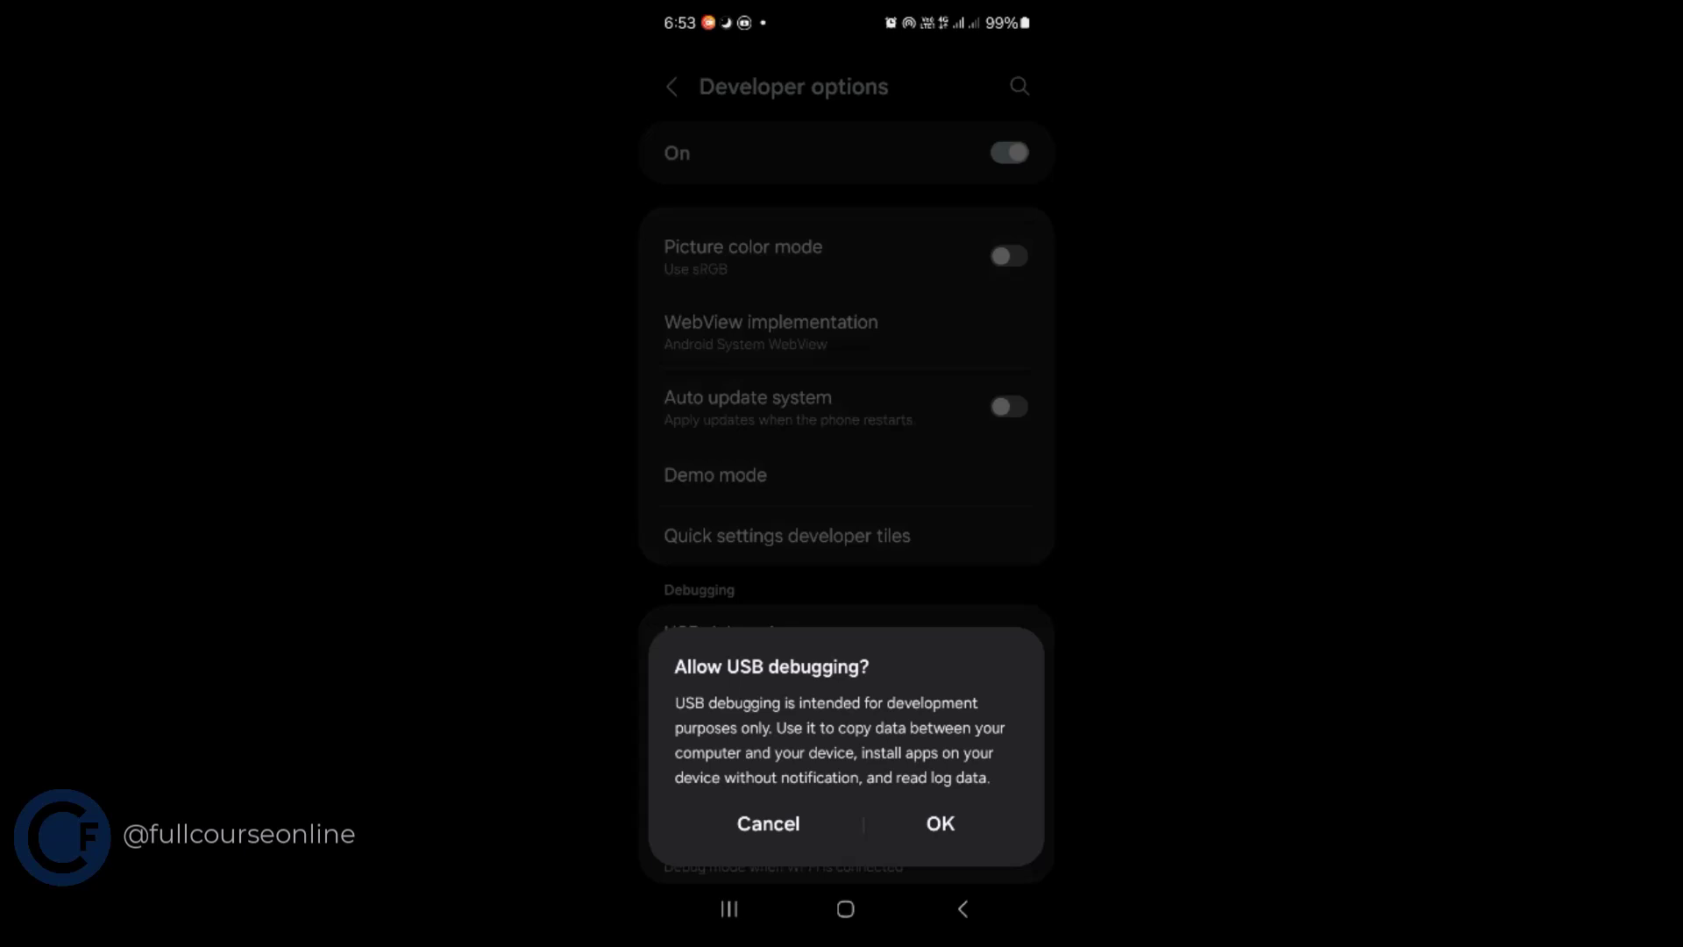
click(941, 823)
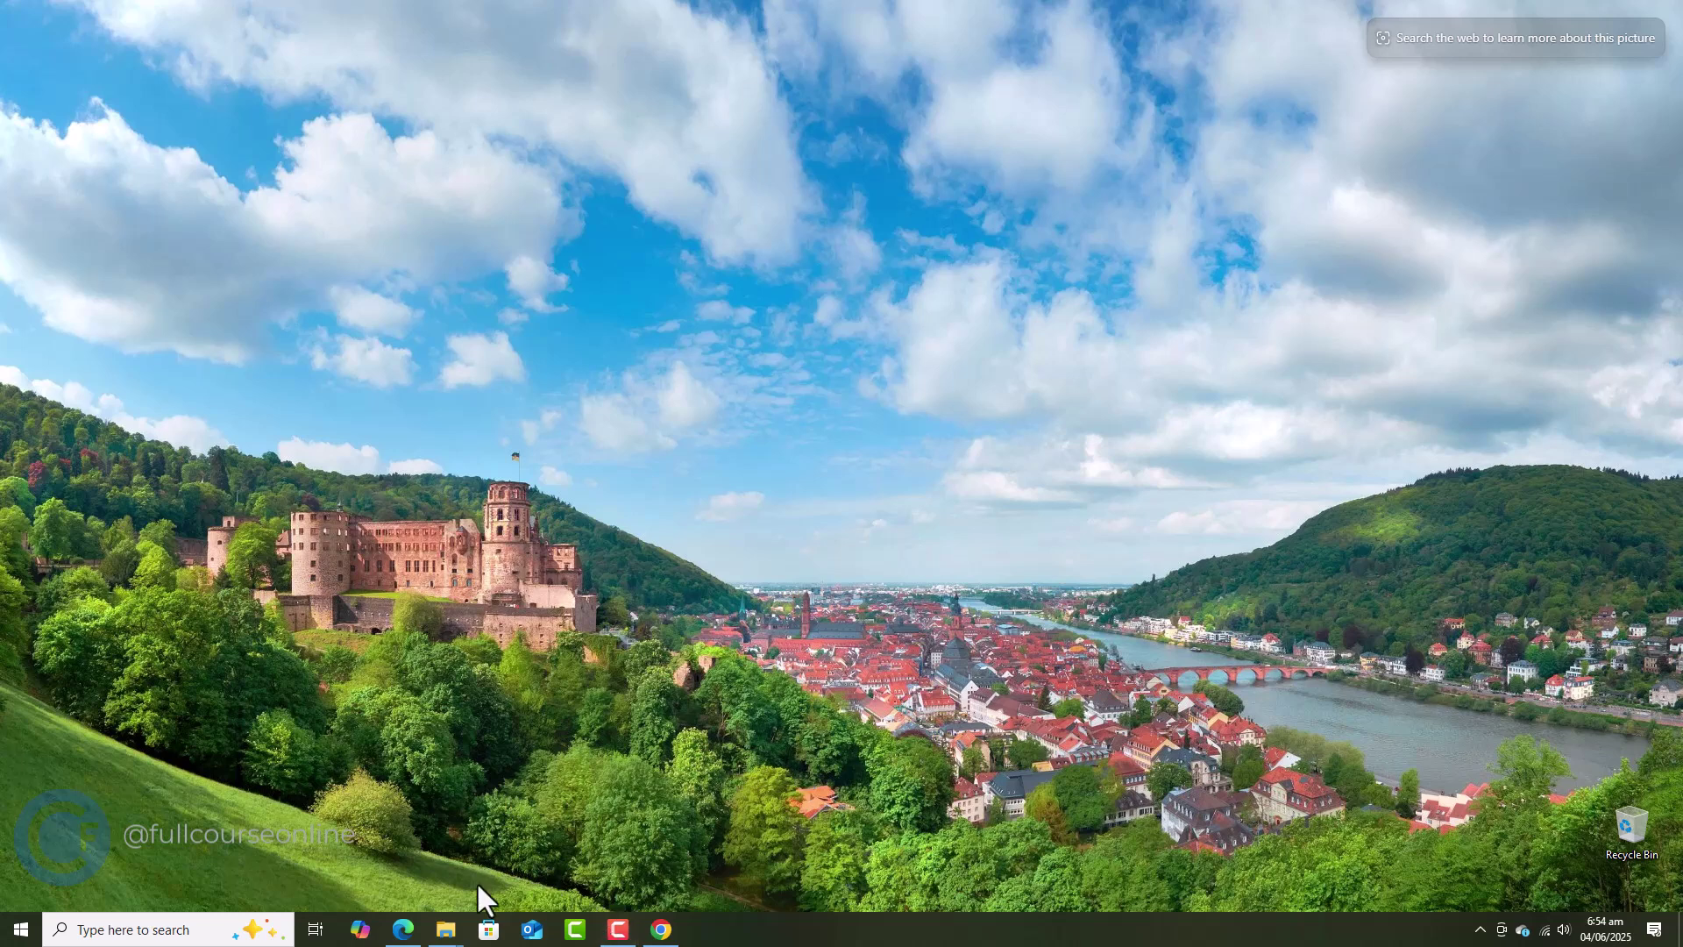
Run scrcpy.exe from the scrcpy-win64-v3.2 folder to mirror the phone in an SM-A065F window
mouse_move(450, 922)
click(393, 865)
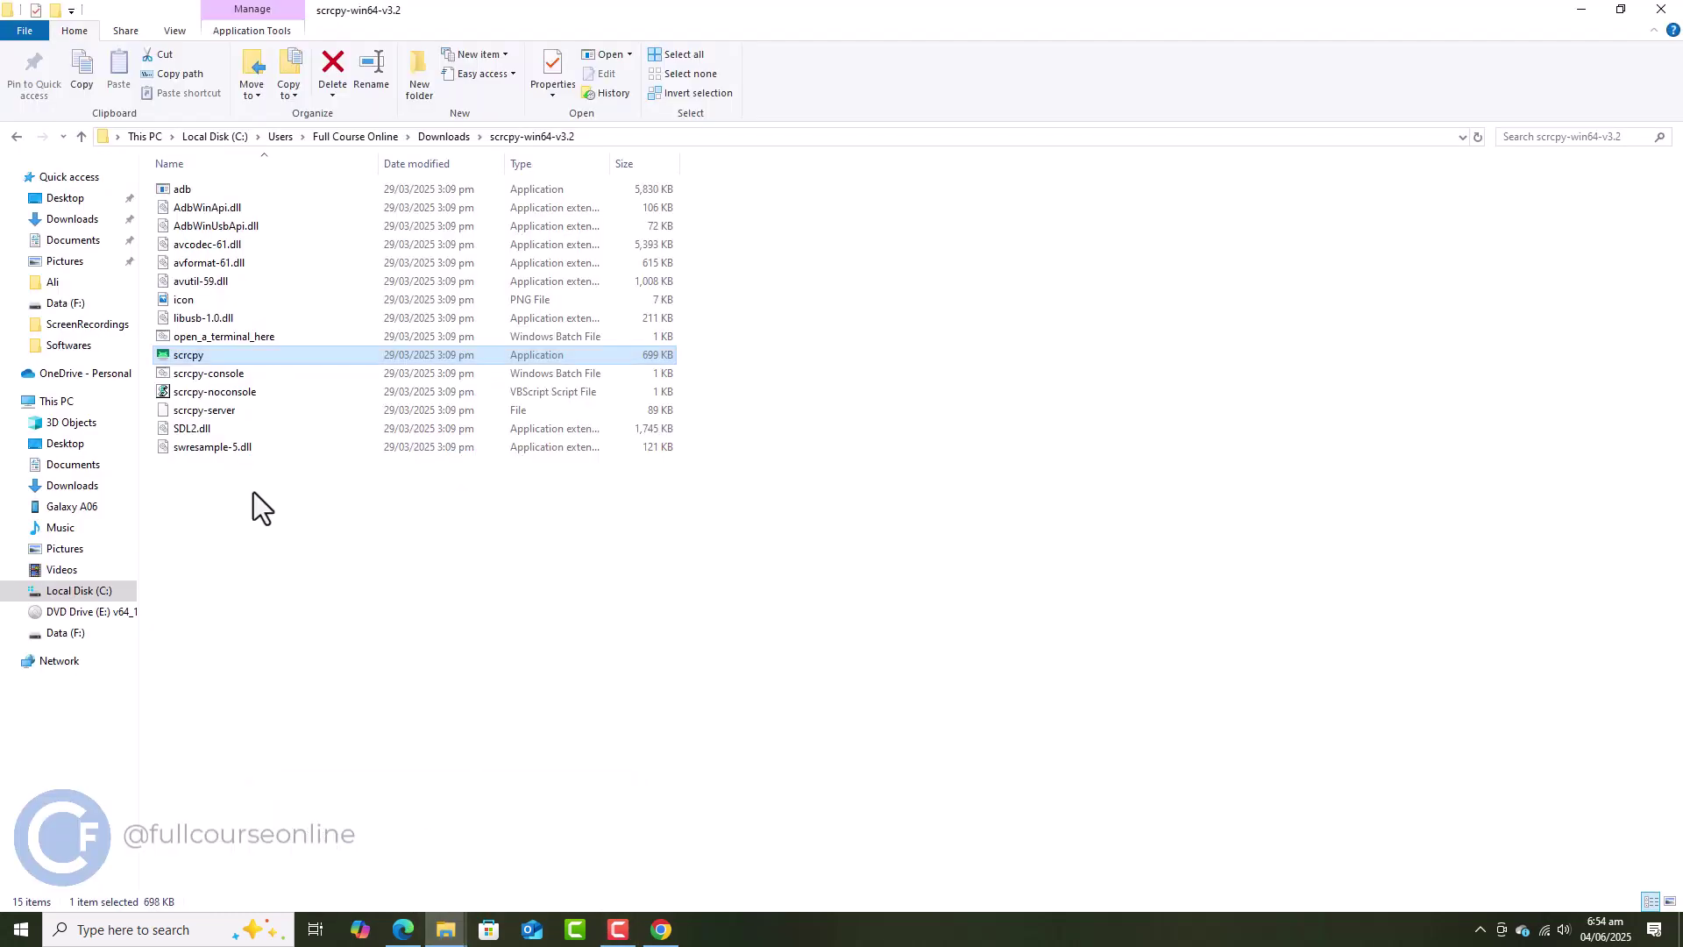
double_click(188, 352)
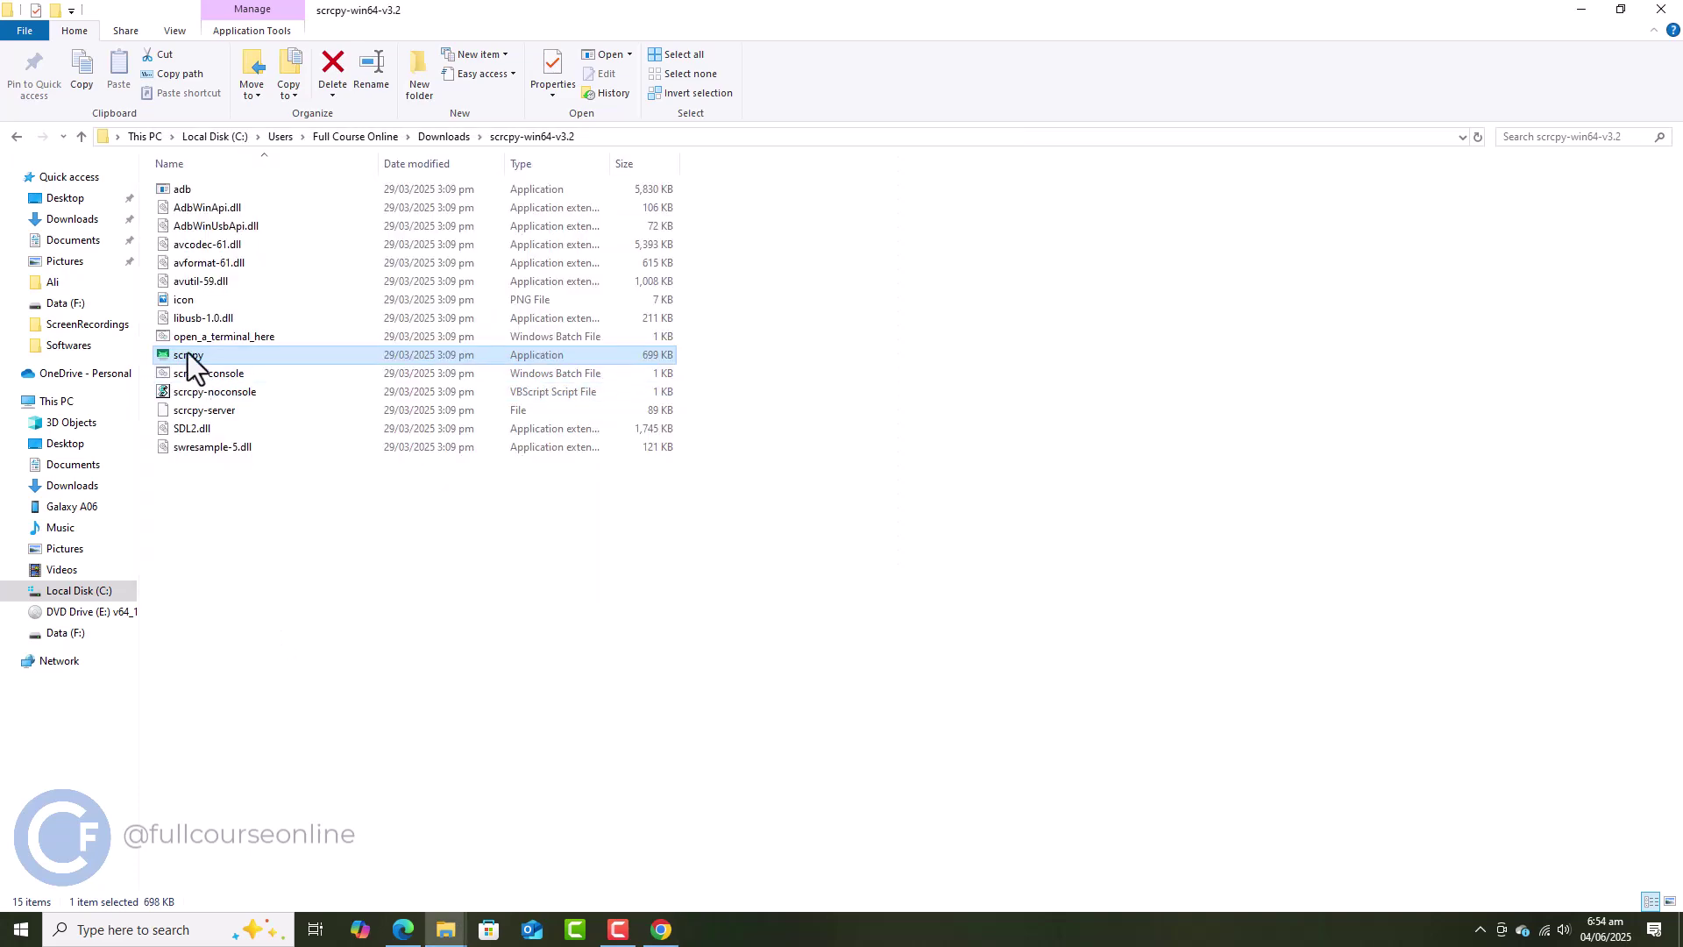
double_click(187, 352)
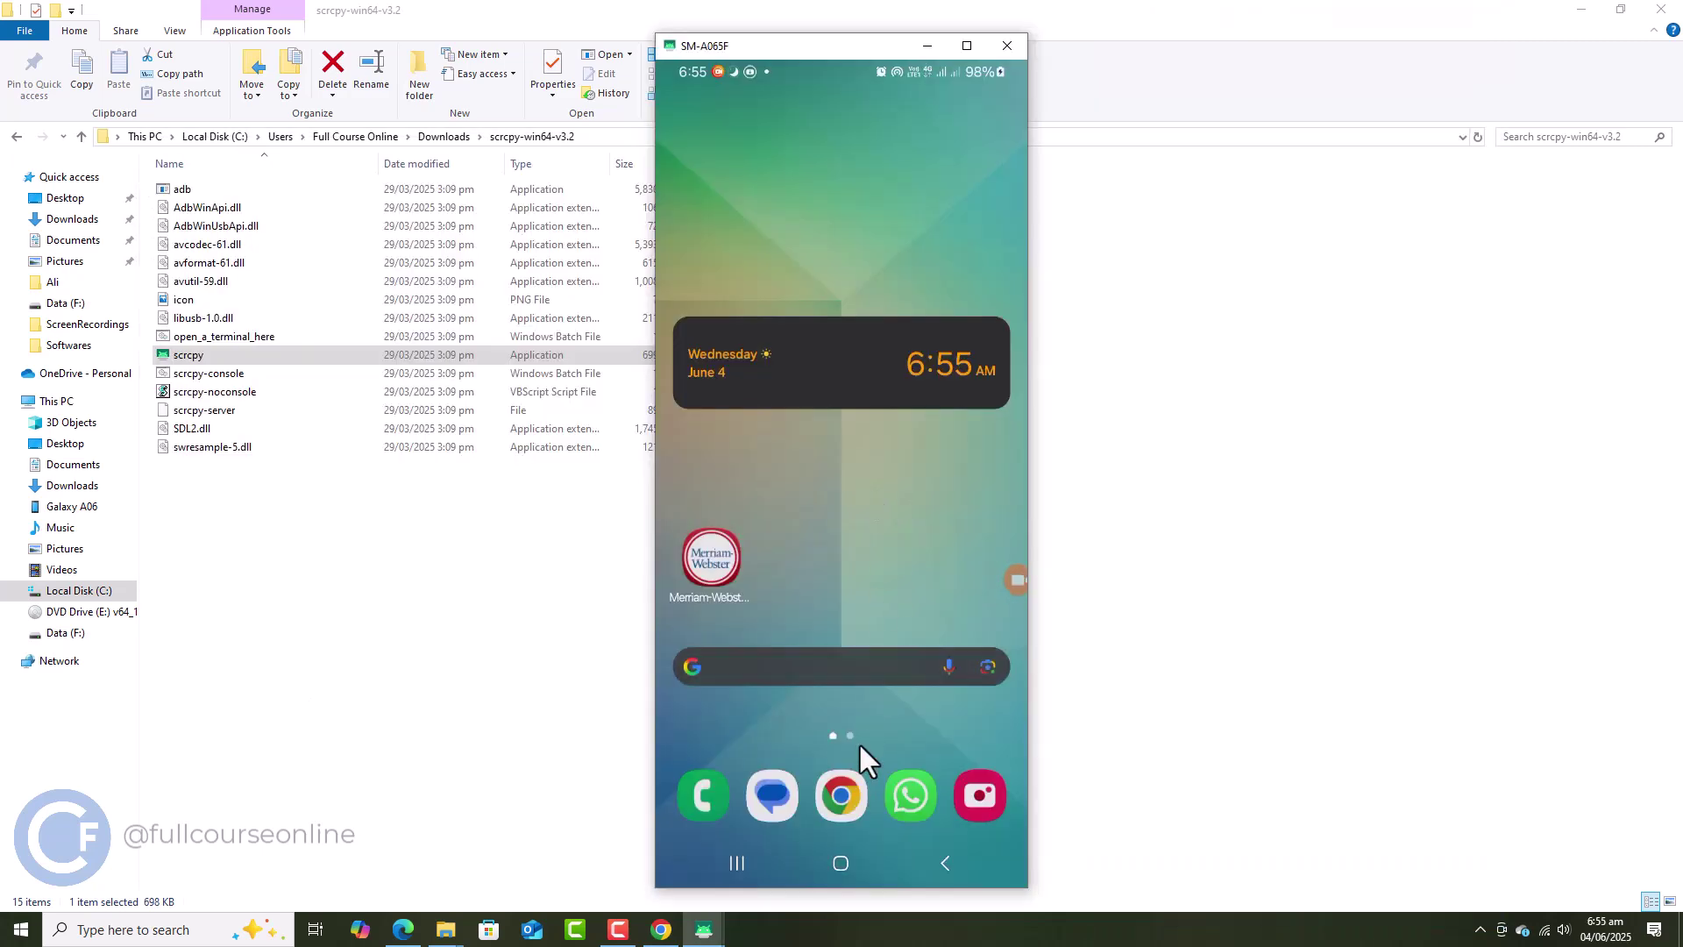
Go to the second home screen page on the mirrored phone and launch CapCut
click(849, 734)
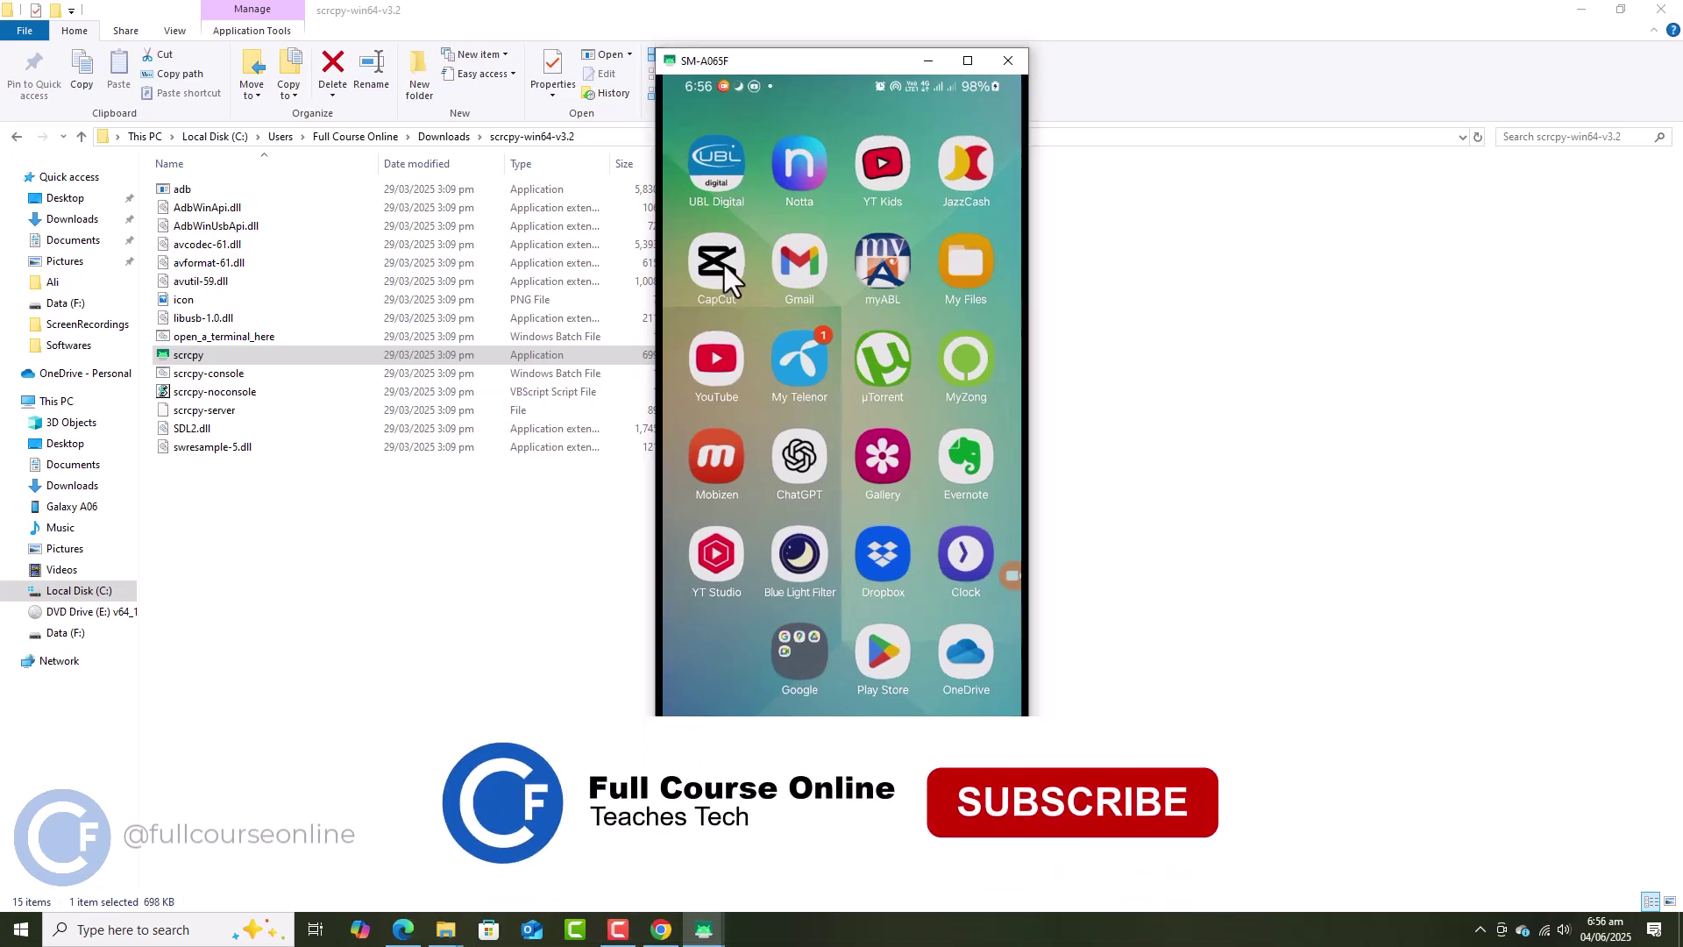
click(717, 263)
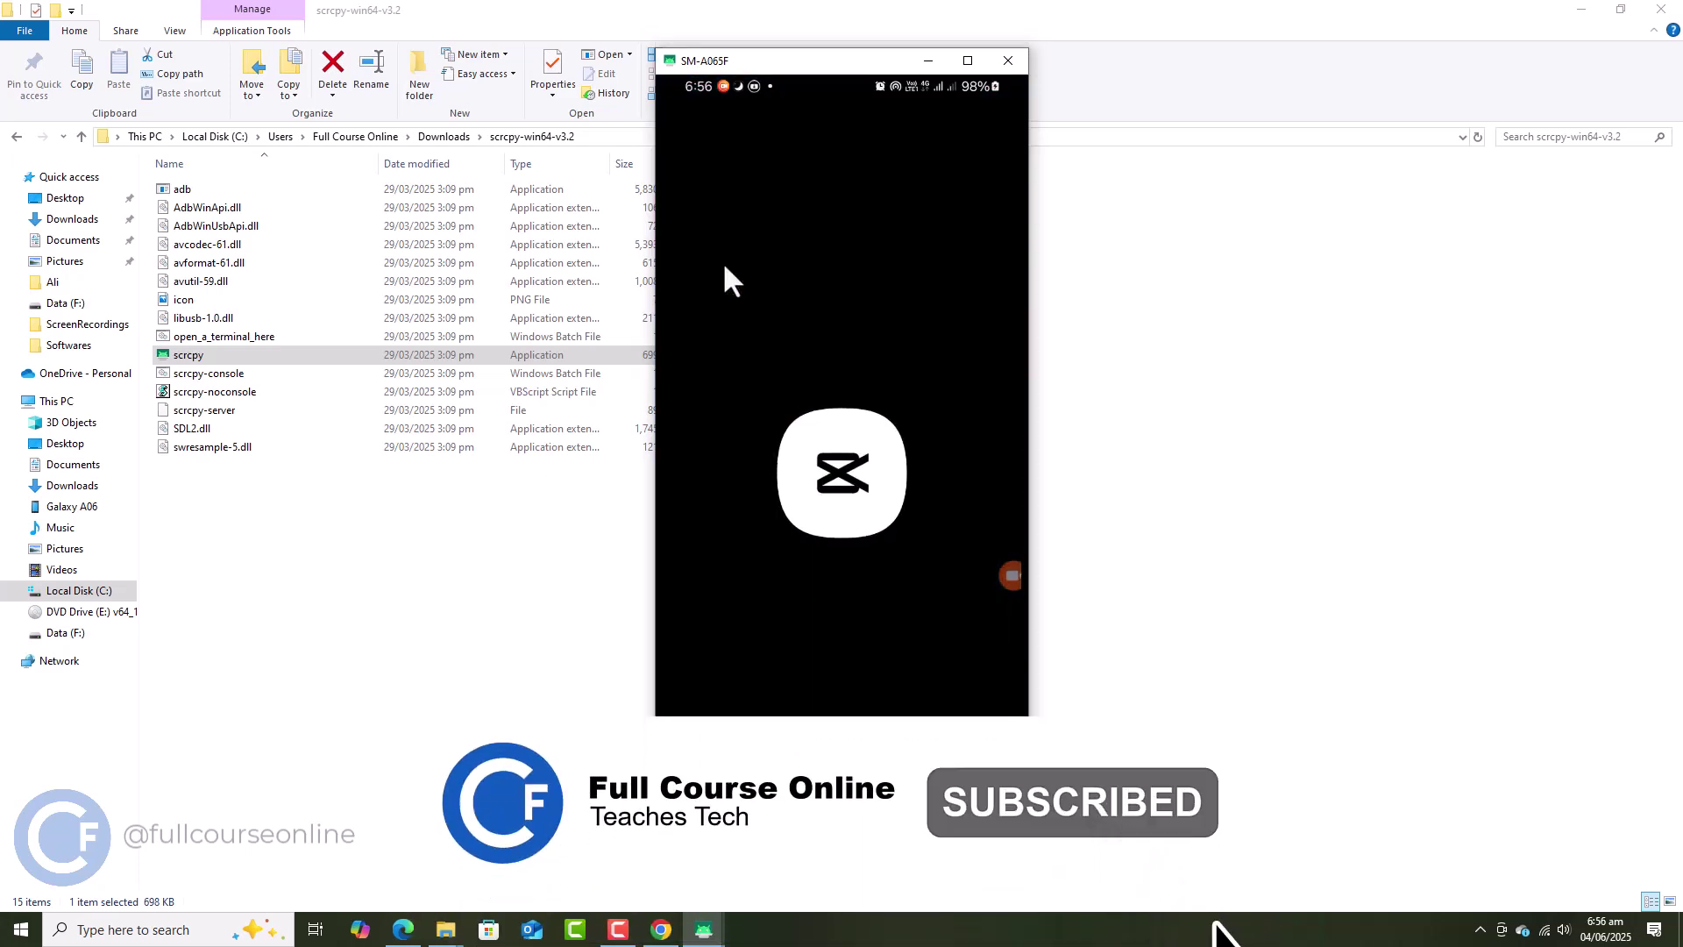